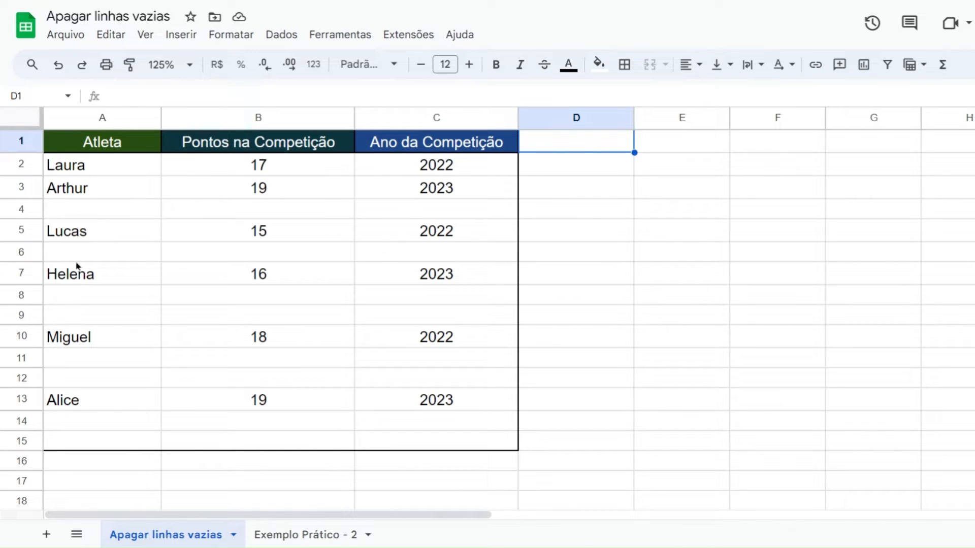
scroll(126, 228, down, 15)
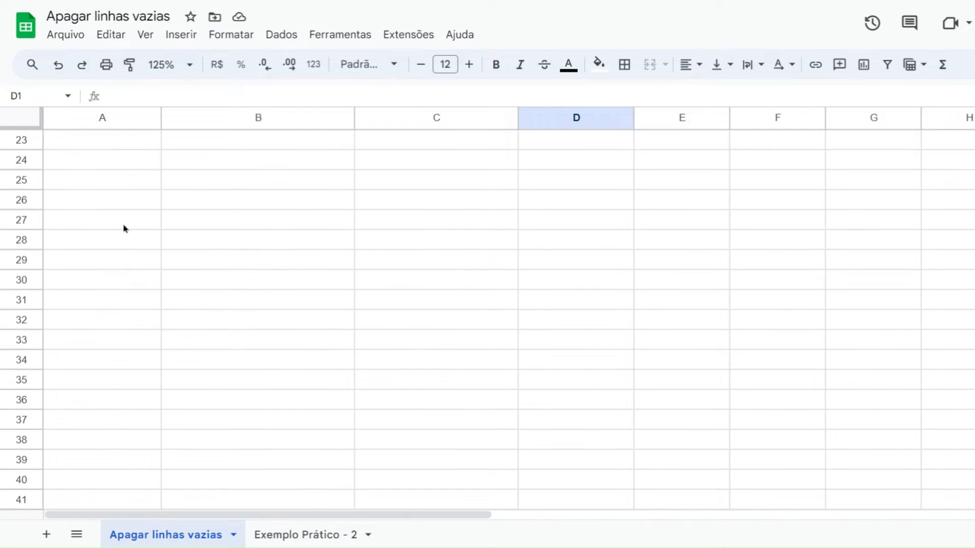
scroll(130, 233, up, 8)
scroll(133, 243, up, 10)
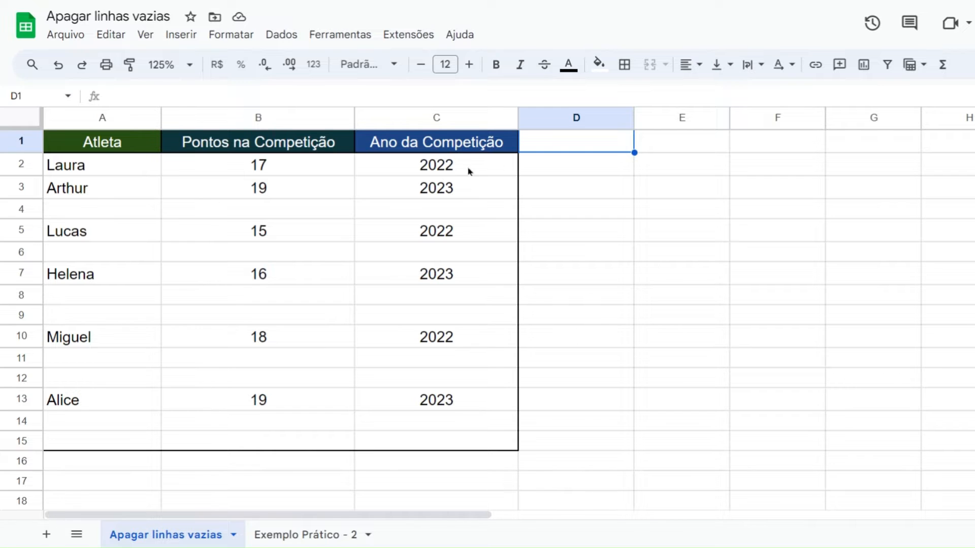
click(568, 160)
click(557, 146)
Delete the empty rows 4, 6, 8, 9, 11, 12, 14 and 15 together from the athletes table
click(33, 213)
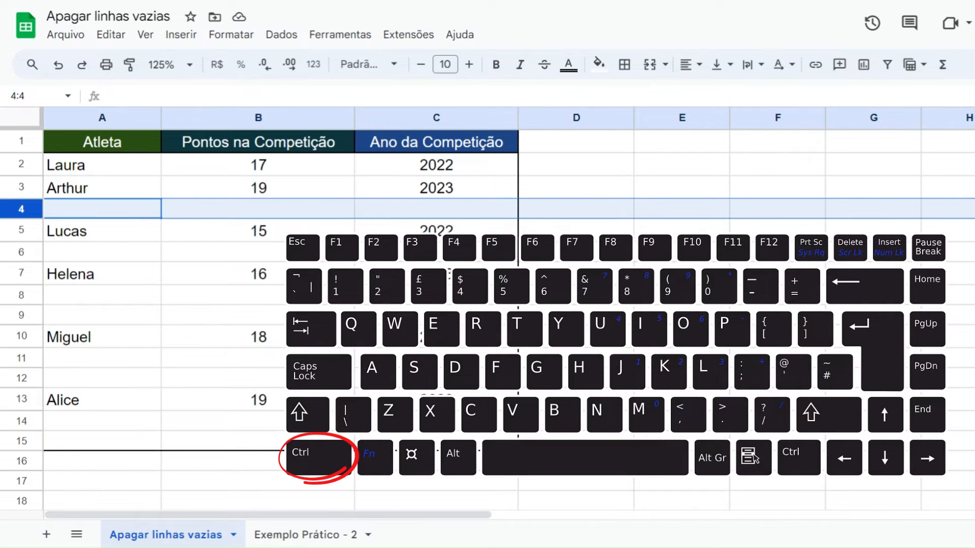
ctrl+click(29, 252)
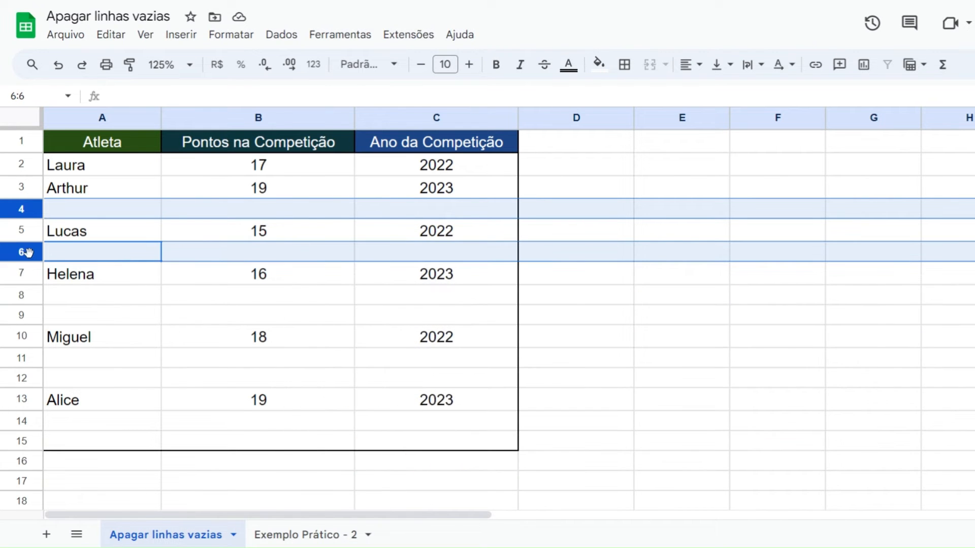
ctrl+click(34, 293)
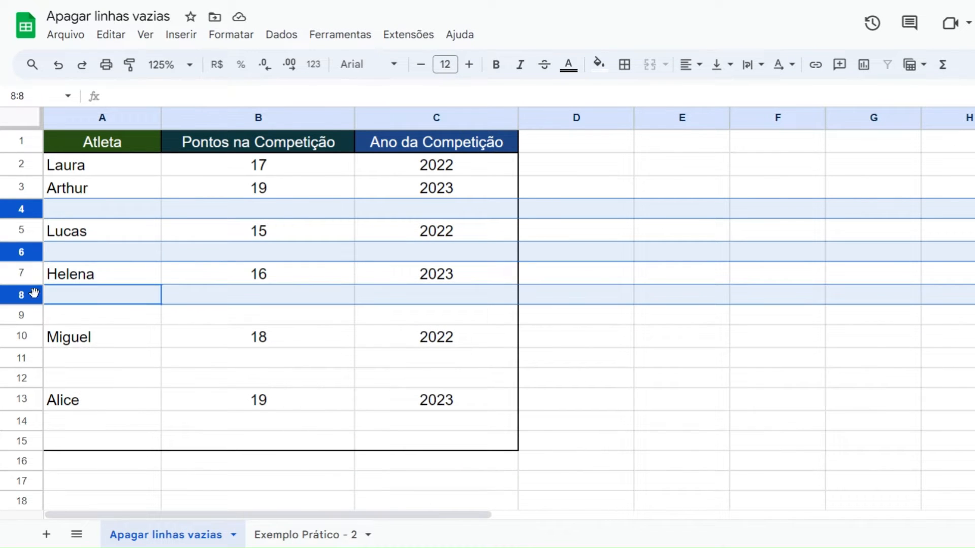
ctrl+click(29, 318)
ctrl+click(36, 362)
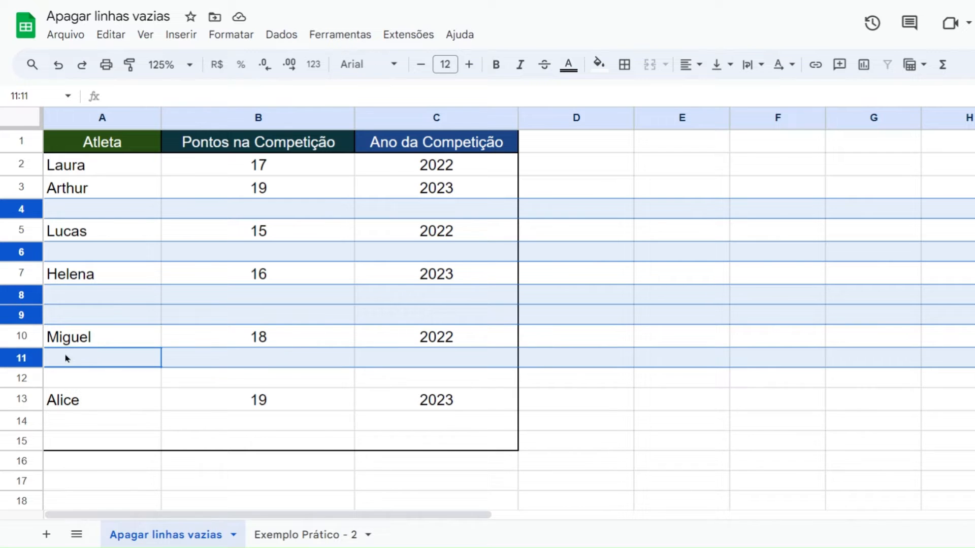
ctrl+click(37, 382)
ctrl+click(32, 426)
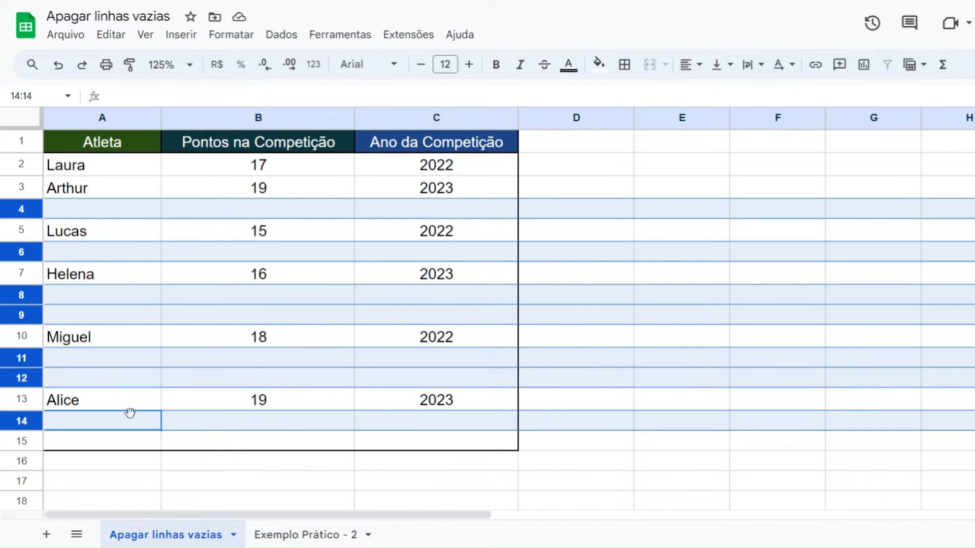
ctrl+click(34, 440)
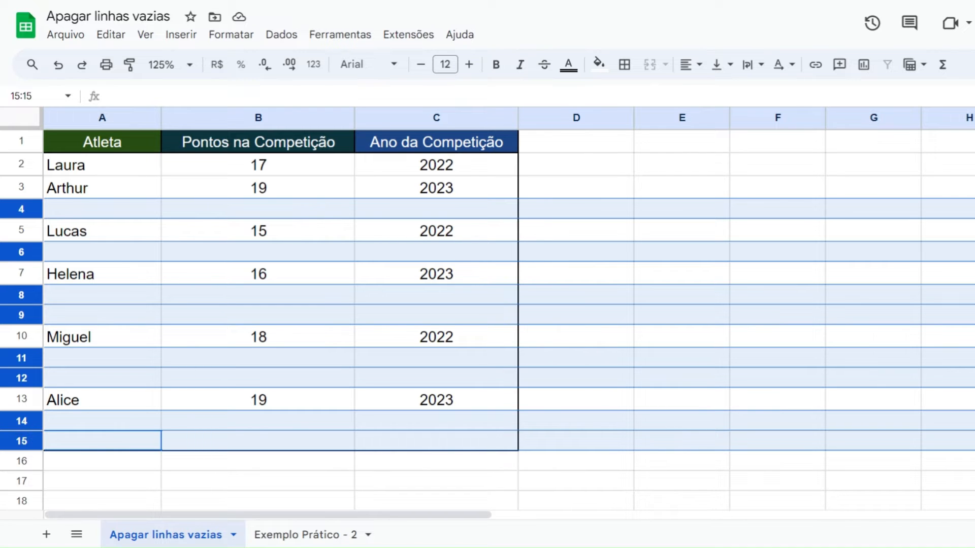
right_click(32, 442)
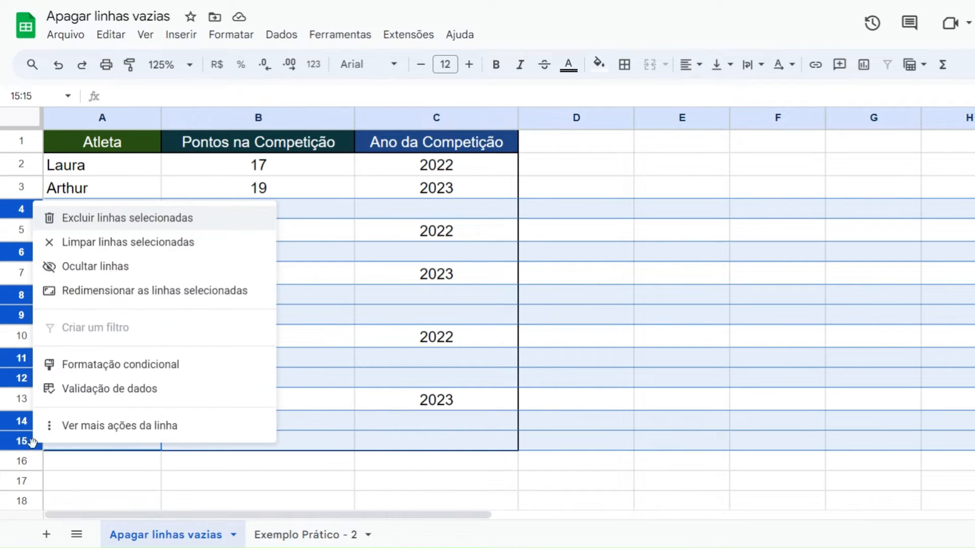
click(102, 221)
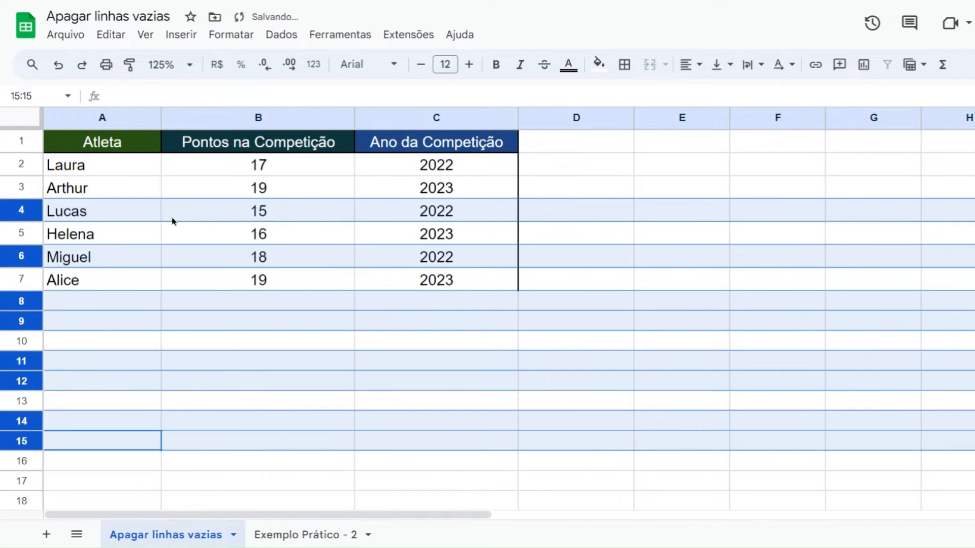
click(611, 173)
Add a bottom border to the table's last row, A7:C7
drag(133, 291, 392, 285)
click(624, 64)
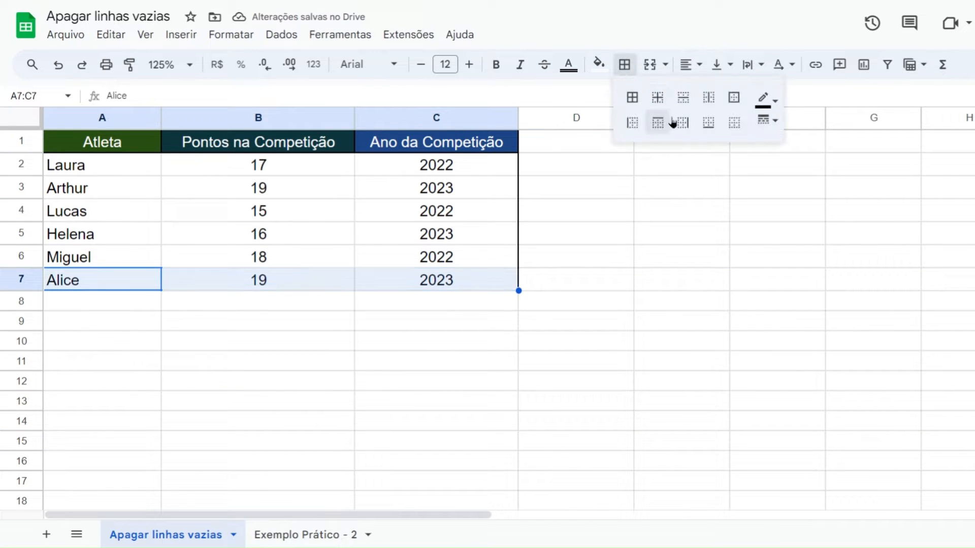
click(704, 122)
click(606, 225)
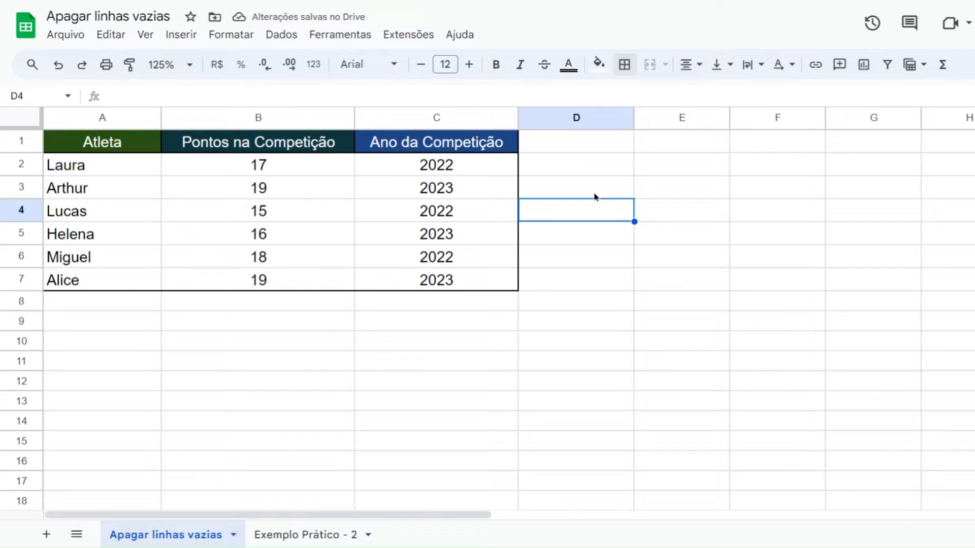
Undo the bottom border and the deletion of the empty rows
key(ctrl+z)
key(ctrl+z)
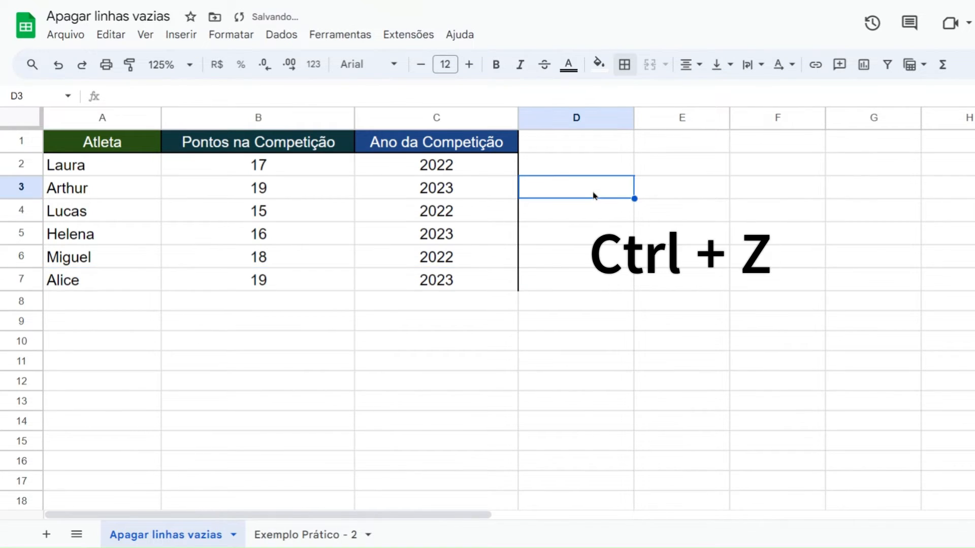
key(ctrl+z)
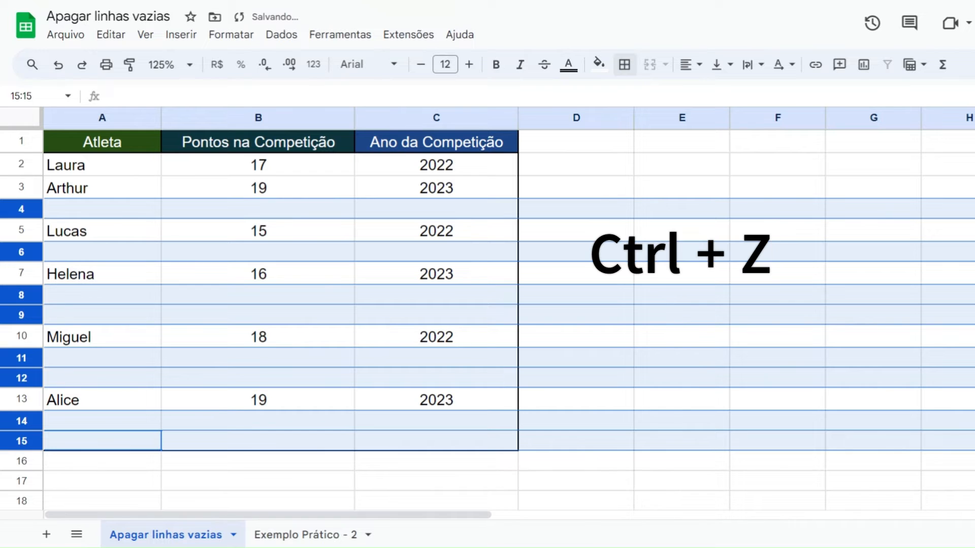
click(595, 196)
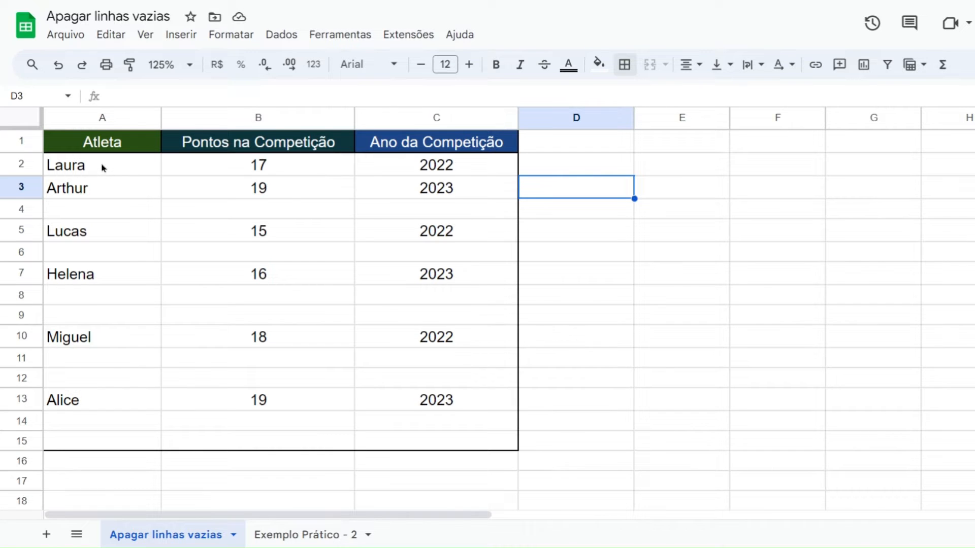
Create a filter over the whole table range A1:C15, including the header row
click(95, 151)
drag(95, 152, 428, 441)
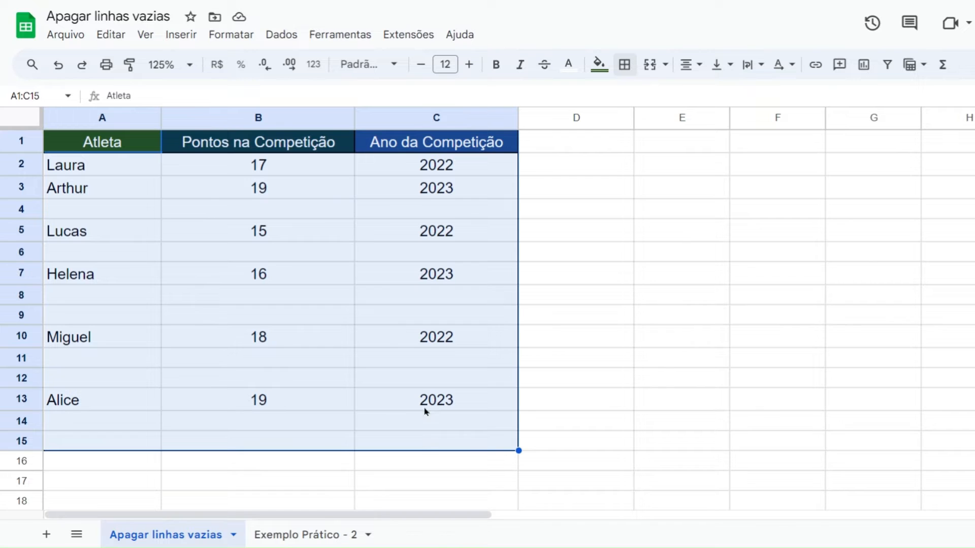
right_click(287, 216)
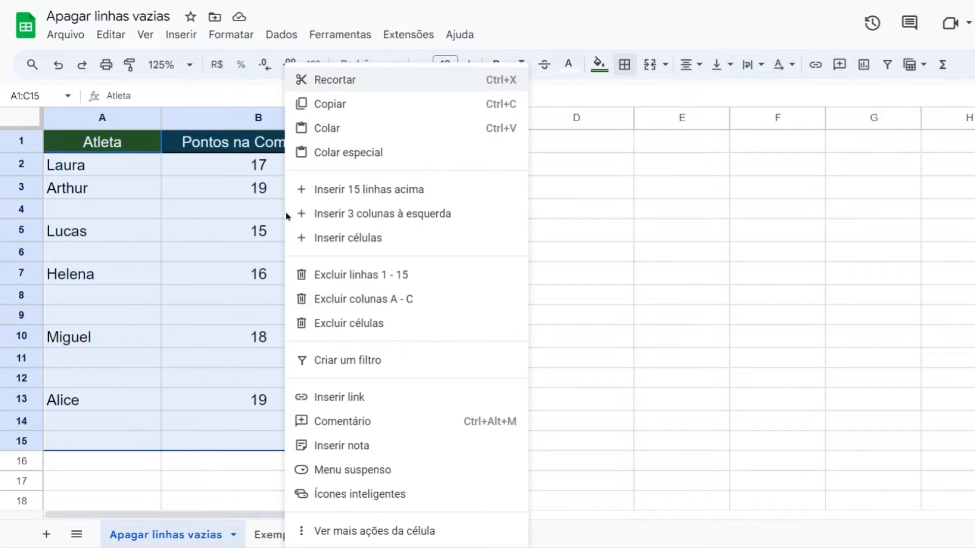
click(387, 365)
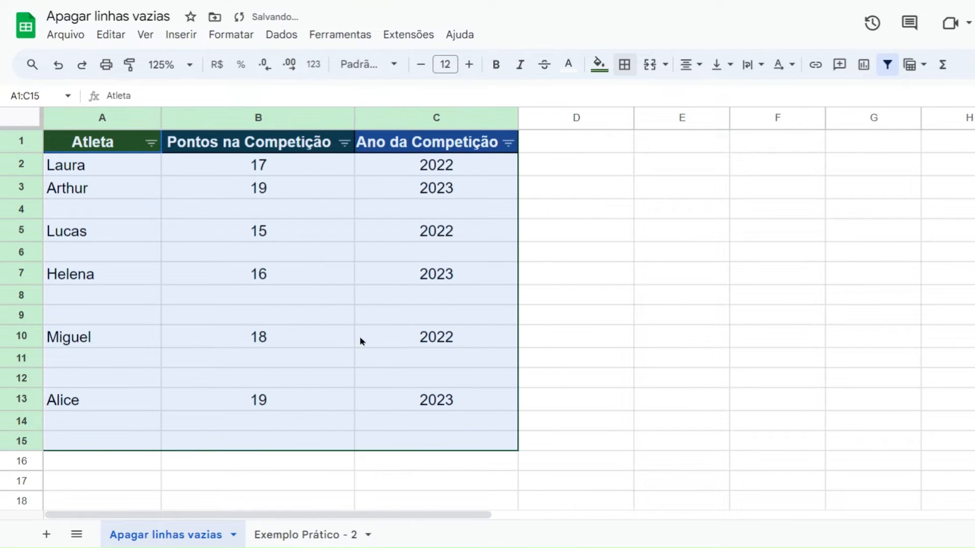
click(207, 196)
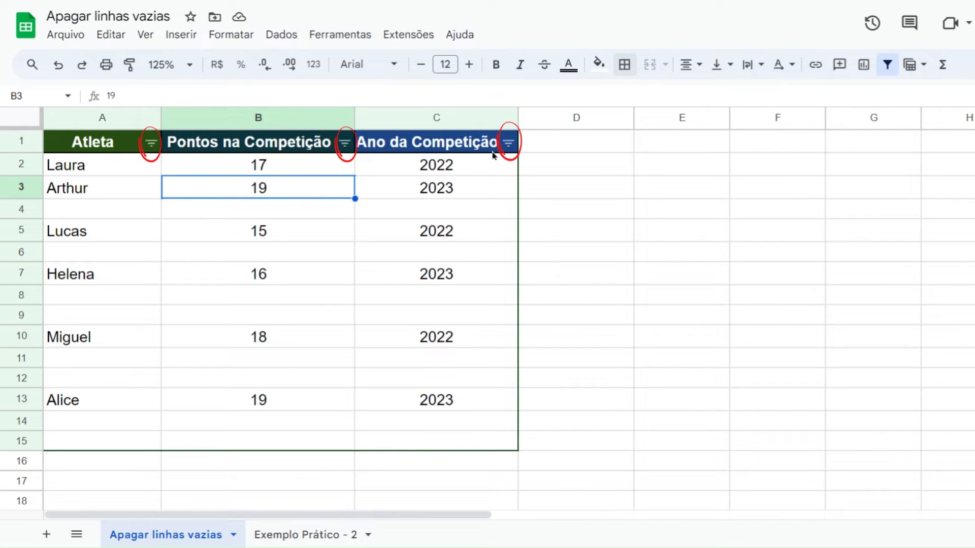
Widen columns C and B slightly so their headers have room beside the filter icons
drag(518, 118, 539, 118)
drag(355, 117, 370, 116)
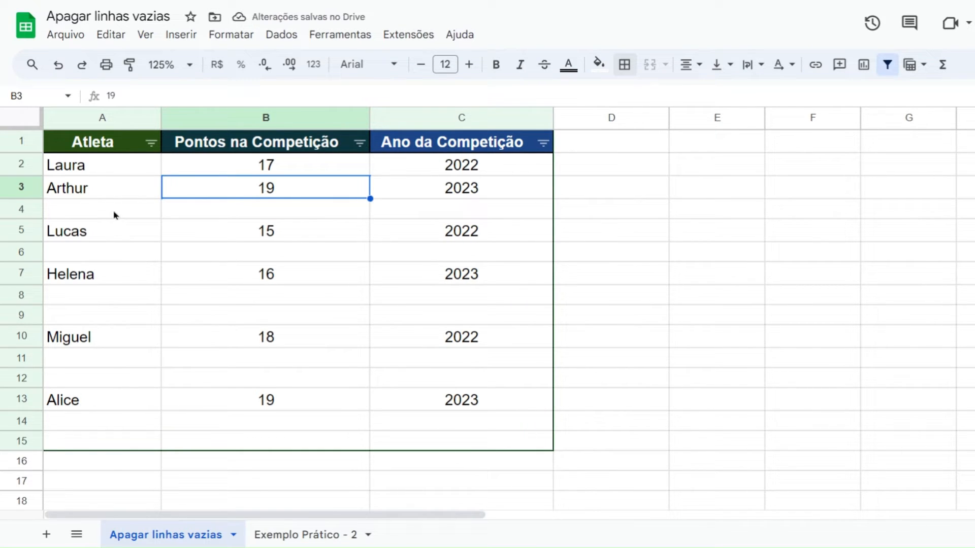
click(124, 170)
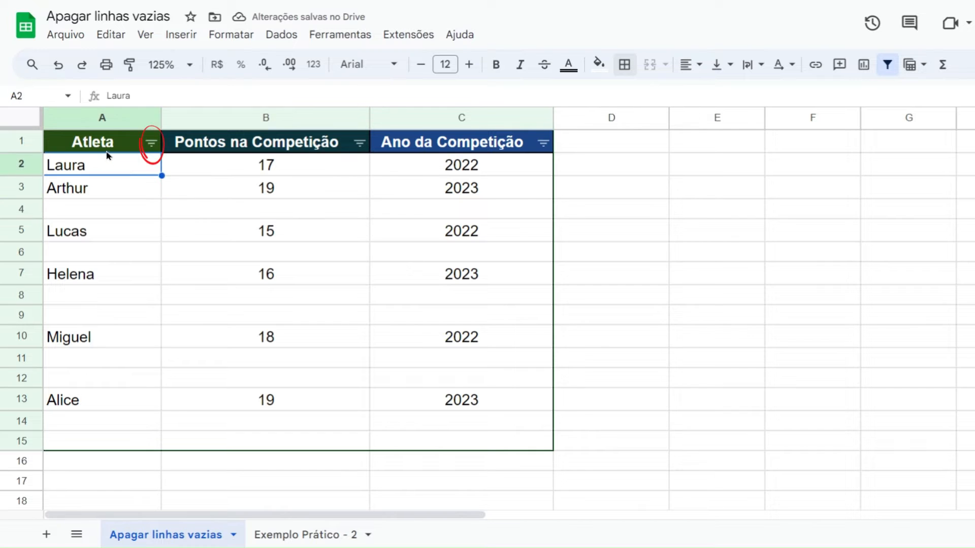
Filter the Atleta column by values so that only (Espaços em branco) is selected
click(152, 145)
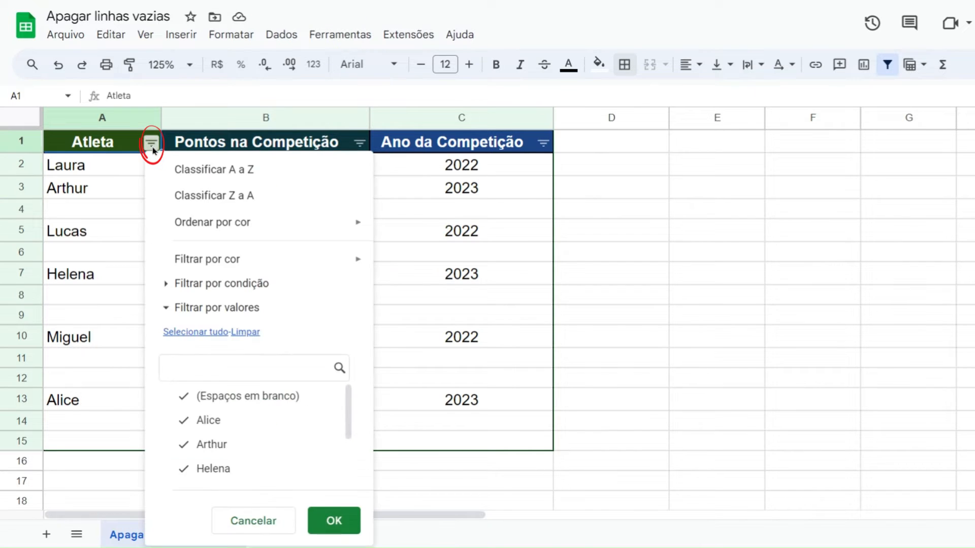
click(245, 333)
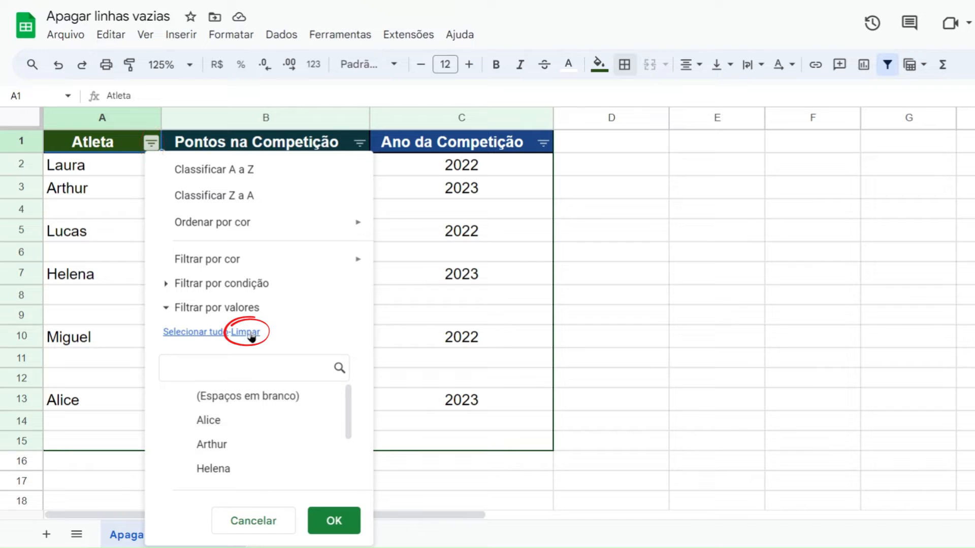
click(251, 401)
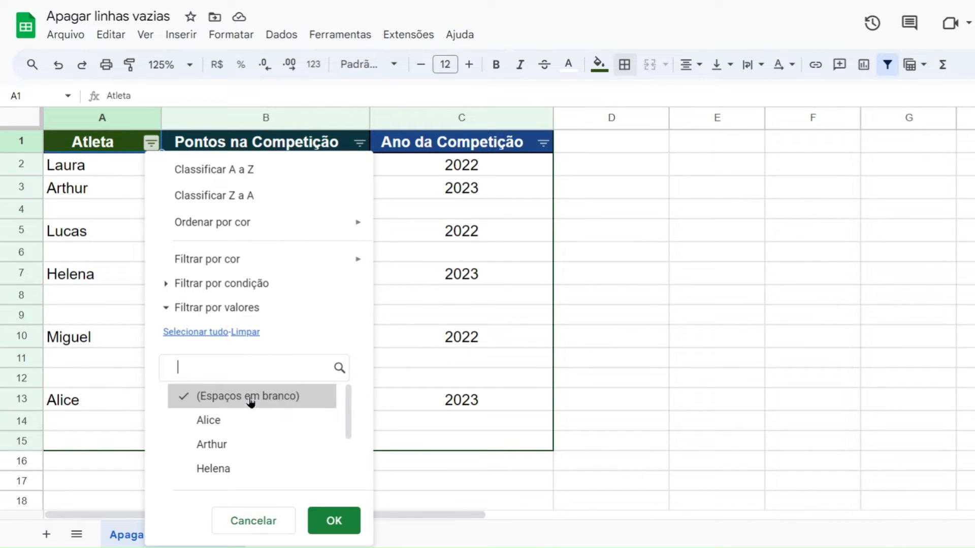
click(344, 520)
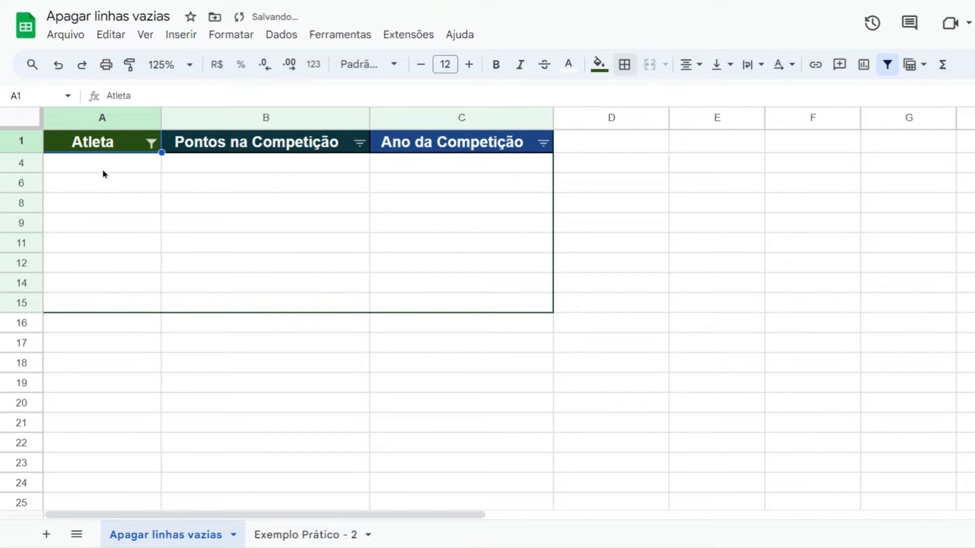
Delete all the filtered blank rows in the range A4:C15
drag(103, 169, 418, 305)
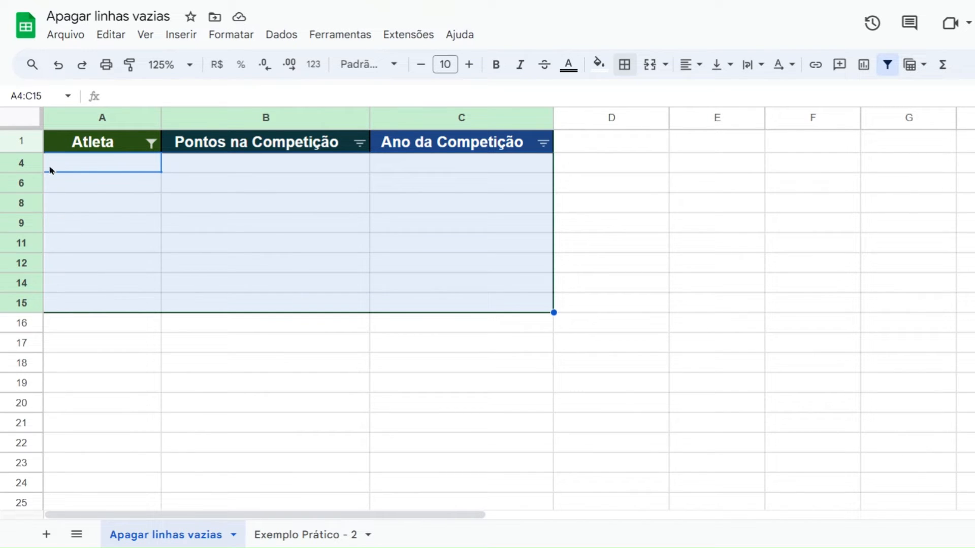
right_click(117, 170)
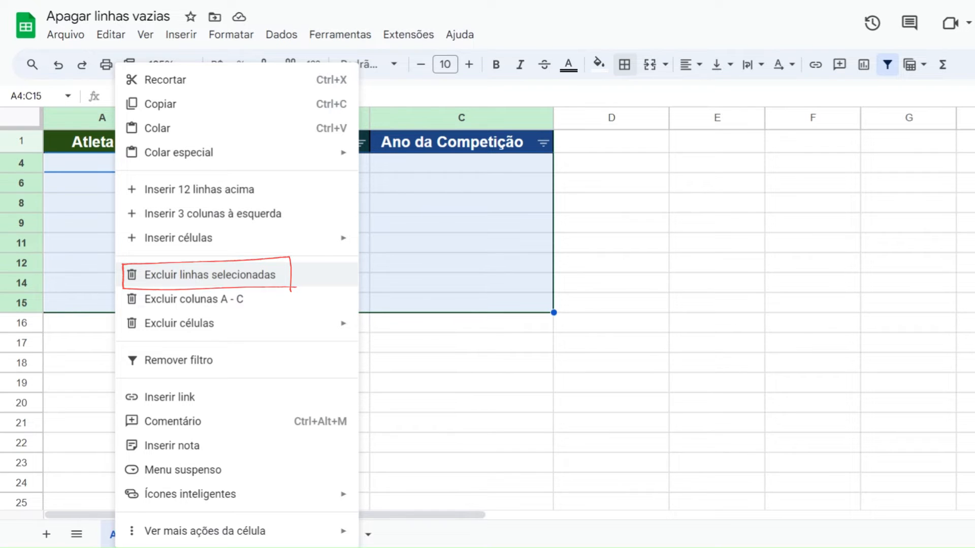
click(214, 283)
click(192, 171)
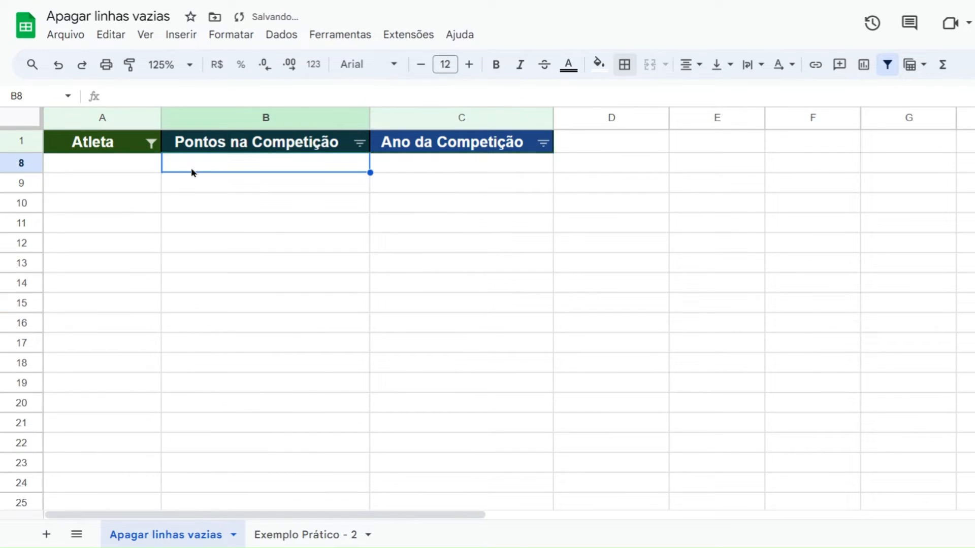
Reset the Atleta column's value filter to include all remaining values
click(152, 145)
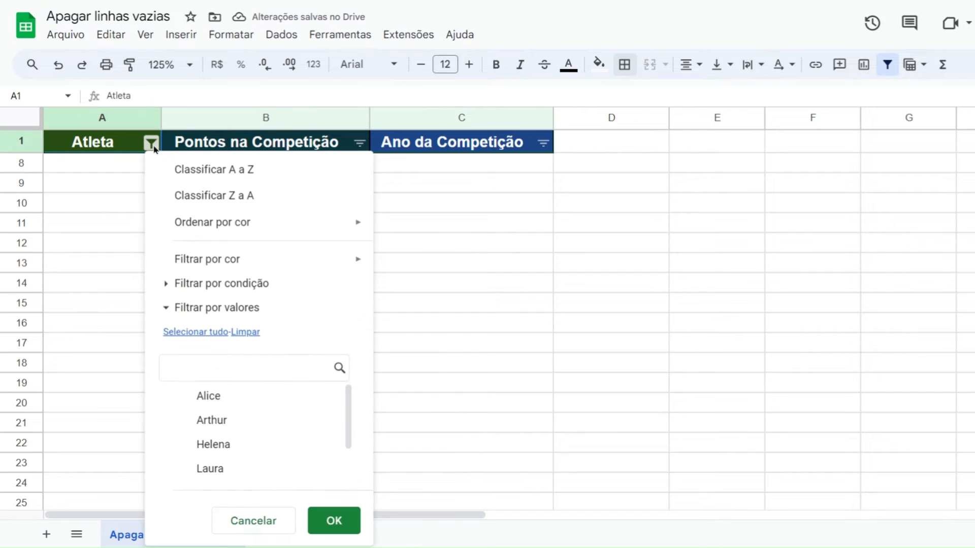
click(180, 335)
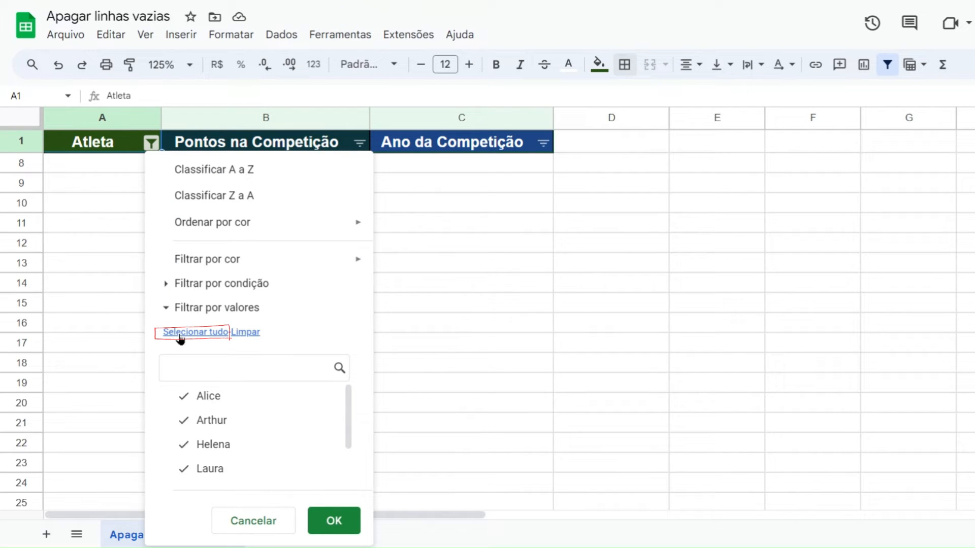
click(336, 524)
click(574, 346)
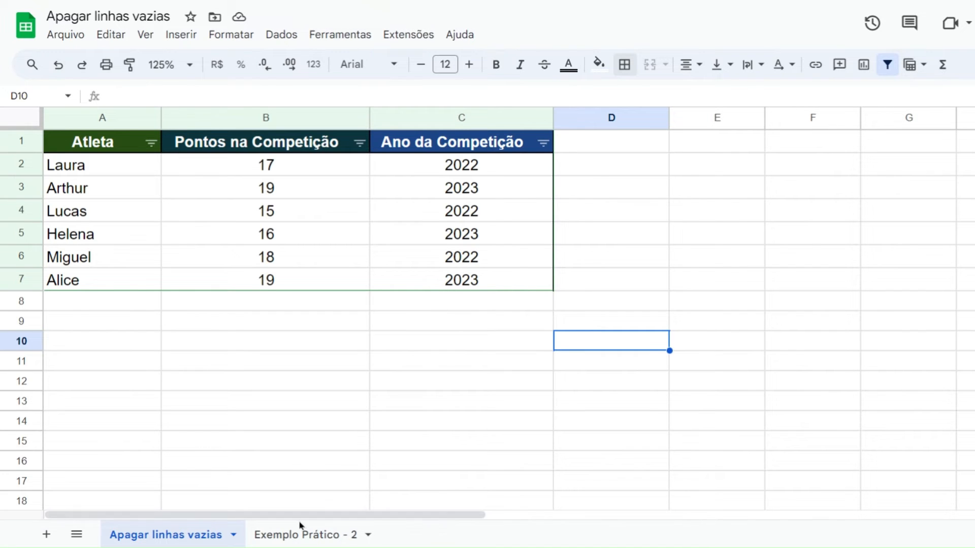
On the Exemplo Prático - 2 sheet, create a filter over the table range A1:C7
click(282, 538)
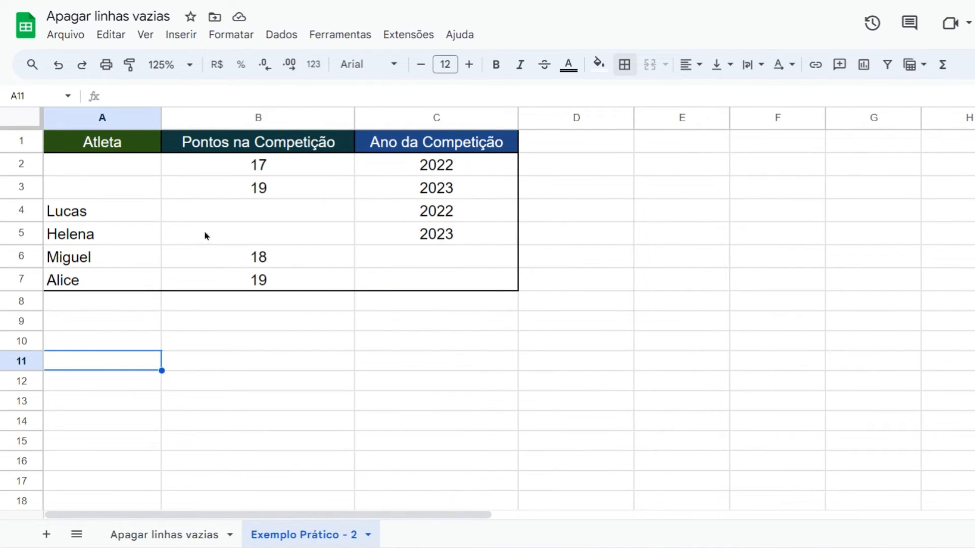
click(541, 150)
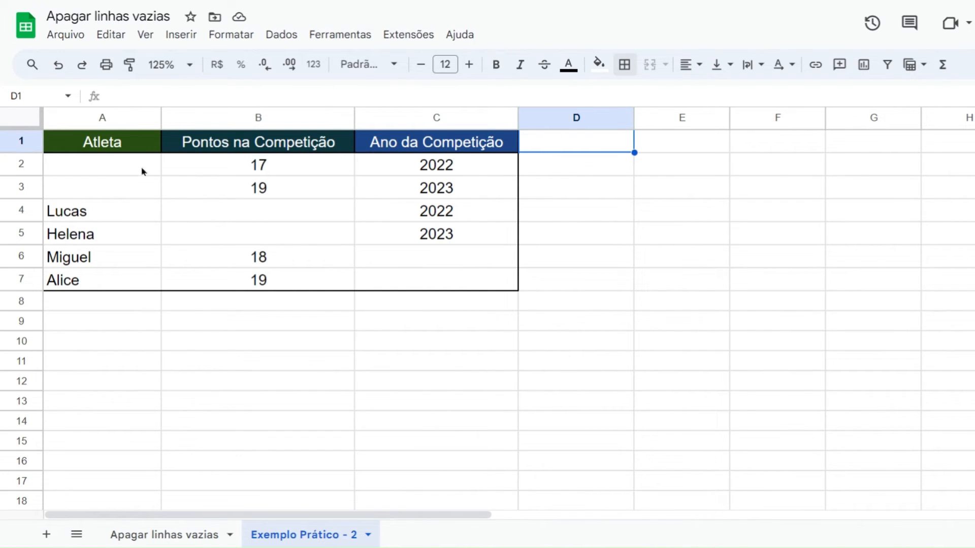
drag(141, 170, 198, 184)
drag(134, 143, 438, 279)
right_click(229, 186)
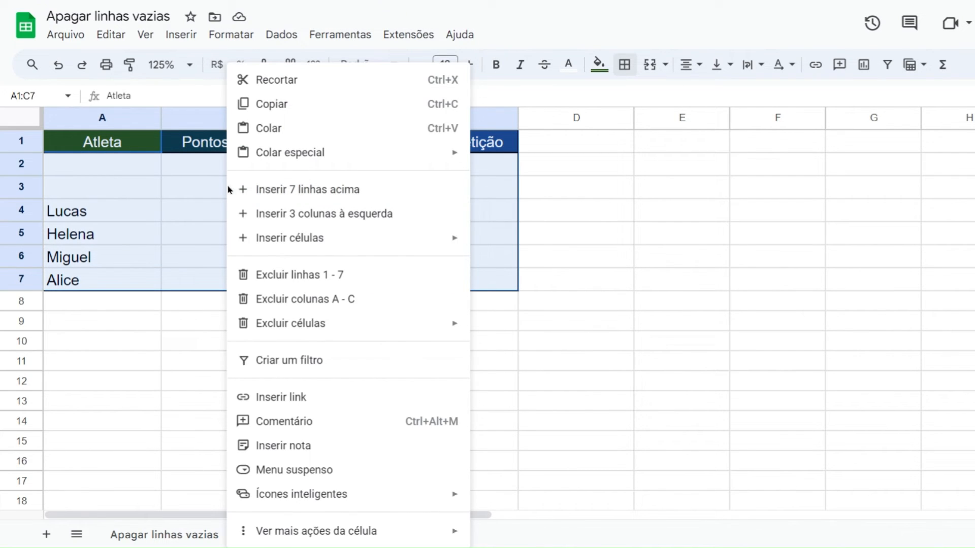
click(341, 365)
click(284, 329)
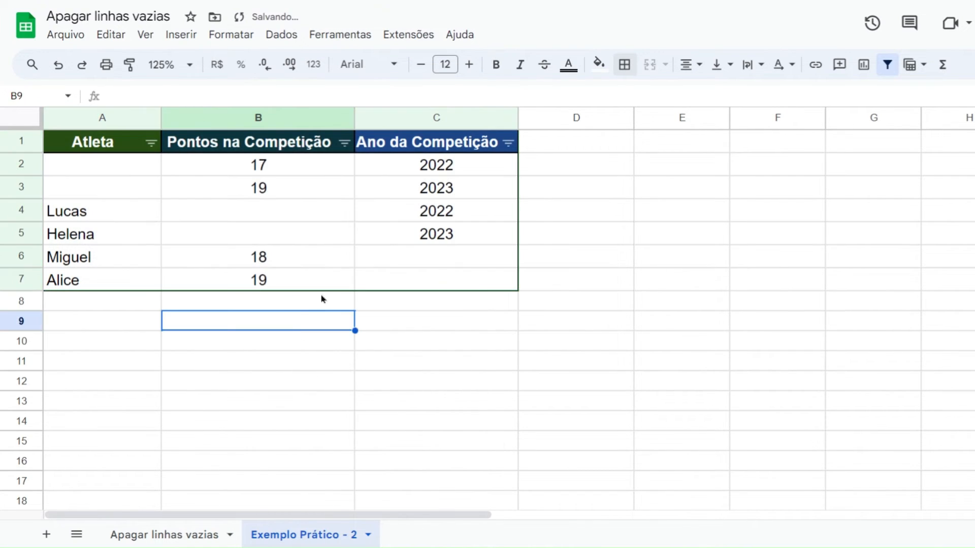
Widen column C slightly and filter the Ano da Competição column by values so that only (Espaços em branco) is selected
drag(518, 117, 533, 117)
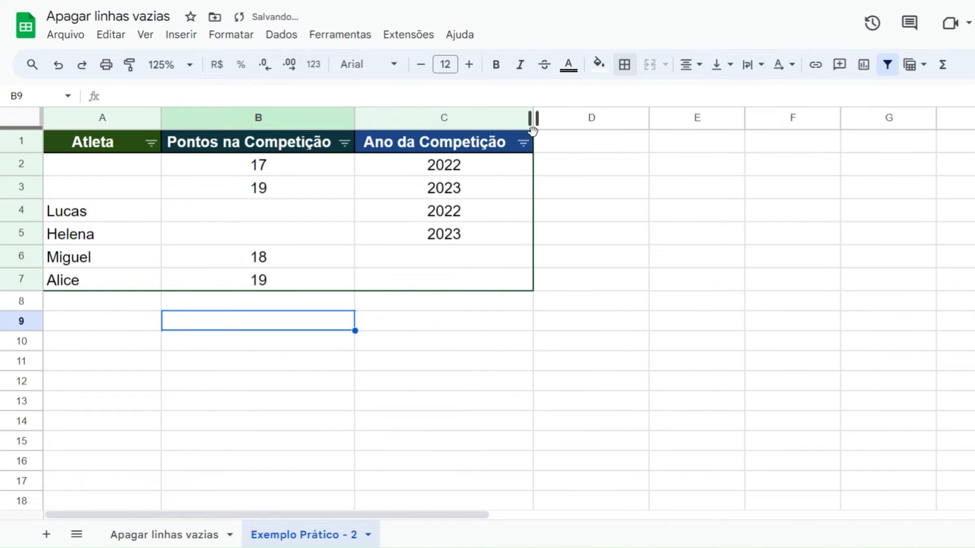
click(524, 143)
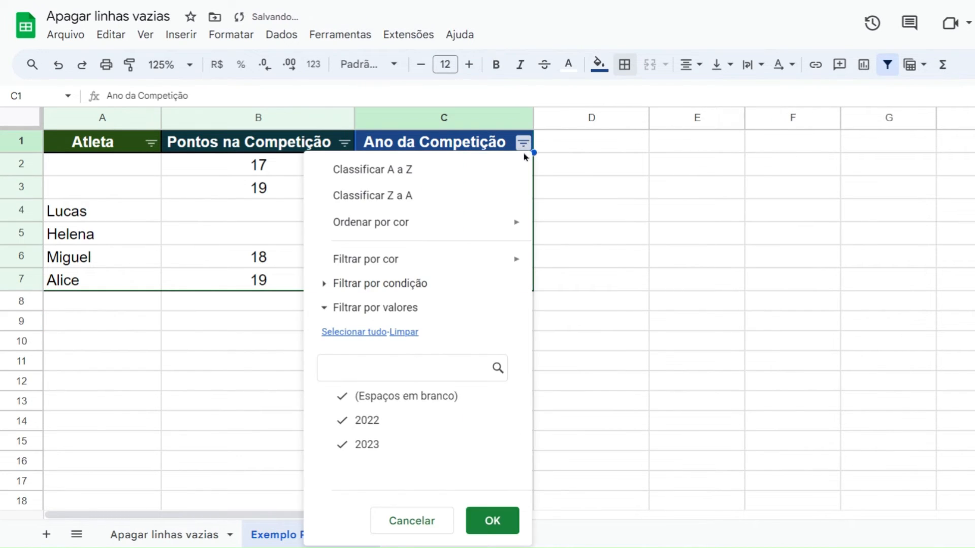
click(435, 401)
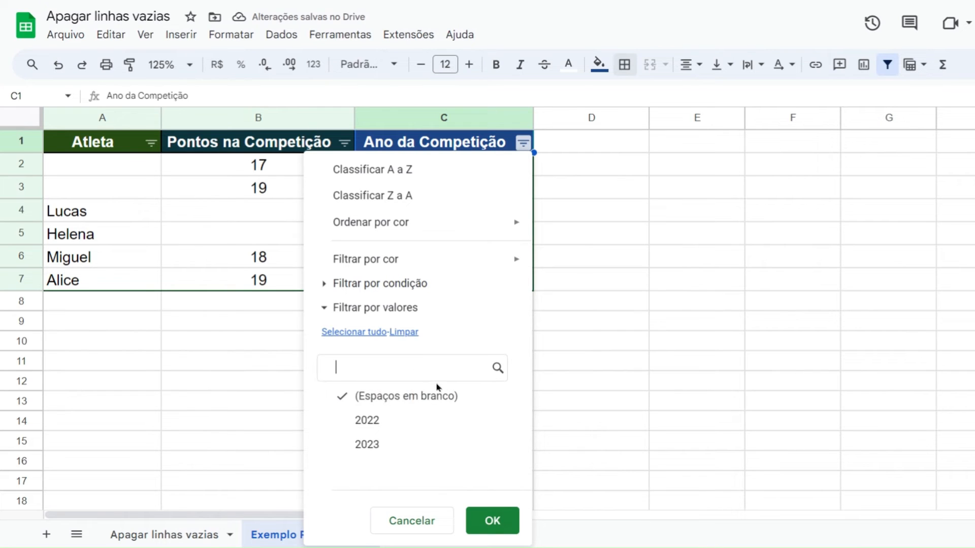
click(492, 521)
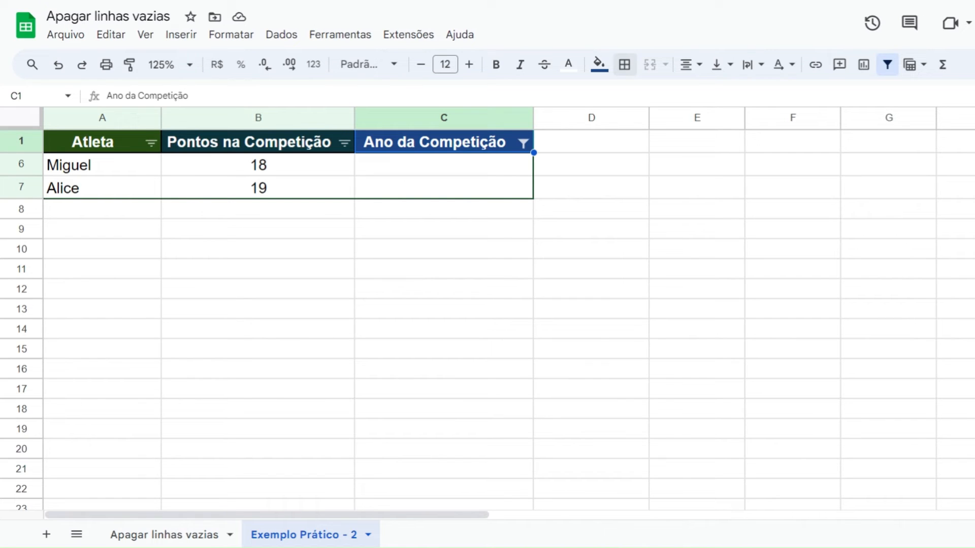
Fill the blank Ano da Competição cells with 2022 in C6 and 2023 in C7
click(411, 173)
text(2022)
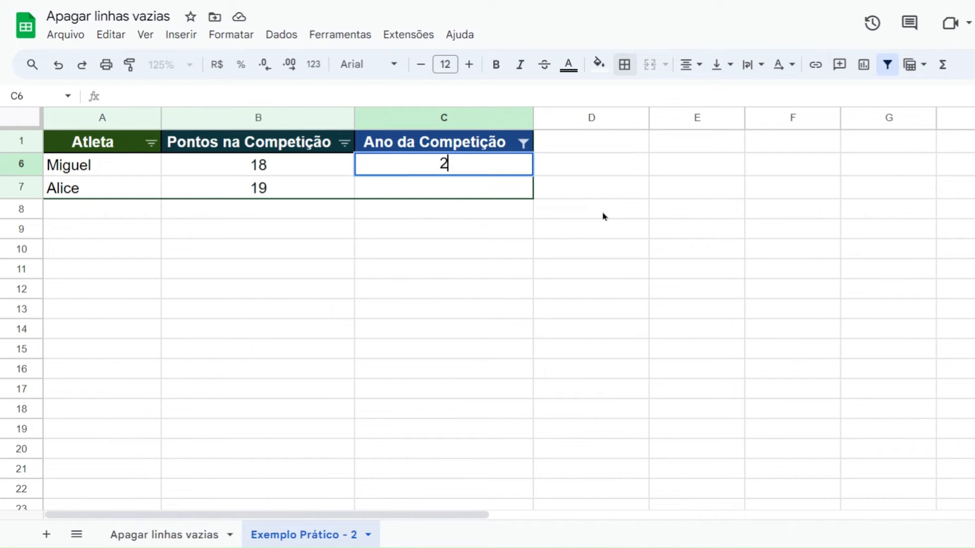
key(Return)
text(2023)
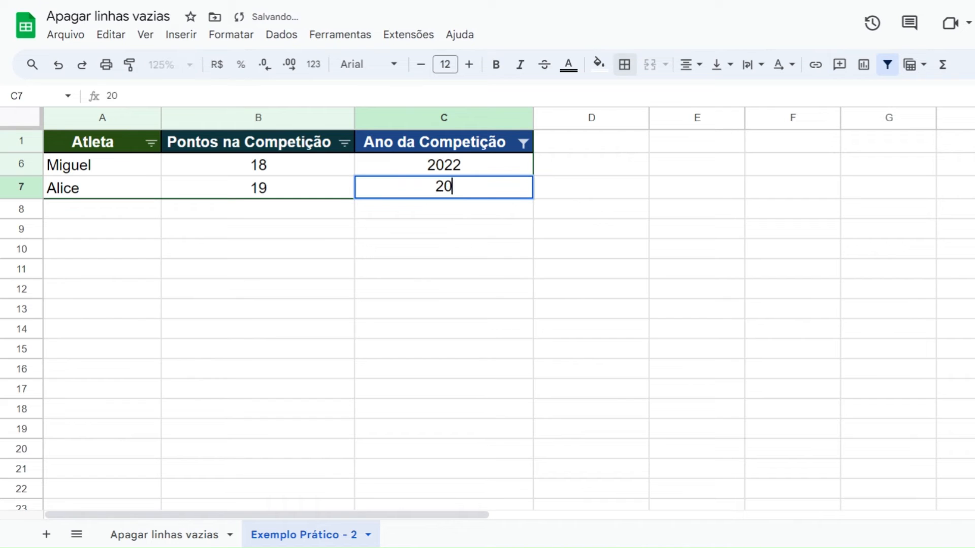
key(Return)
key(Up)
key(Up)
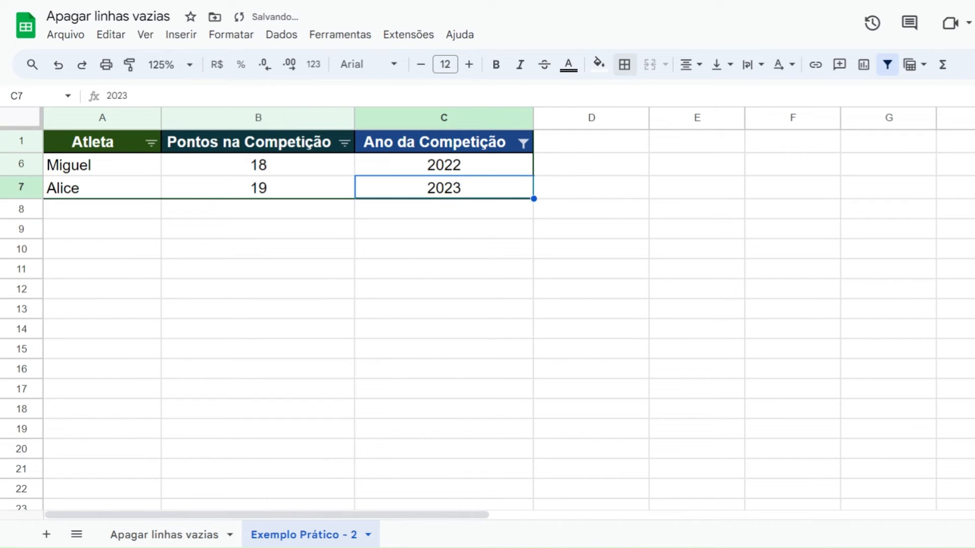
key(Right)
key(Left)
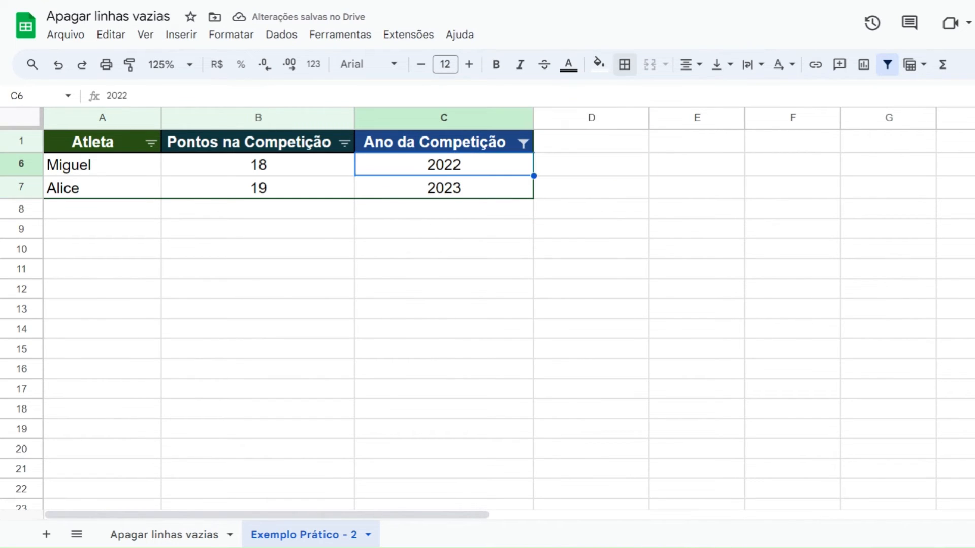
key(Right)
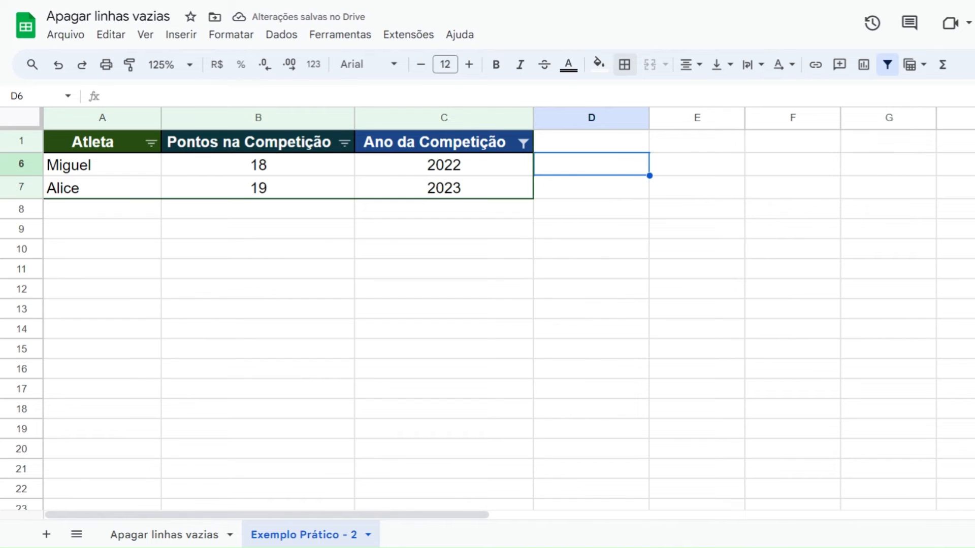
Reset the Ano da Competição column's value filter to include all values
click(523, 146)
click(361, 332)
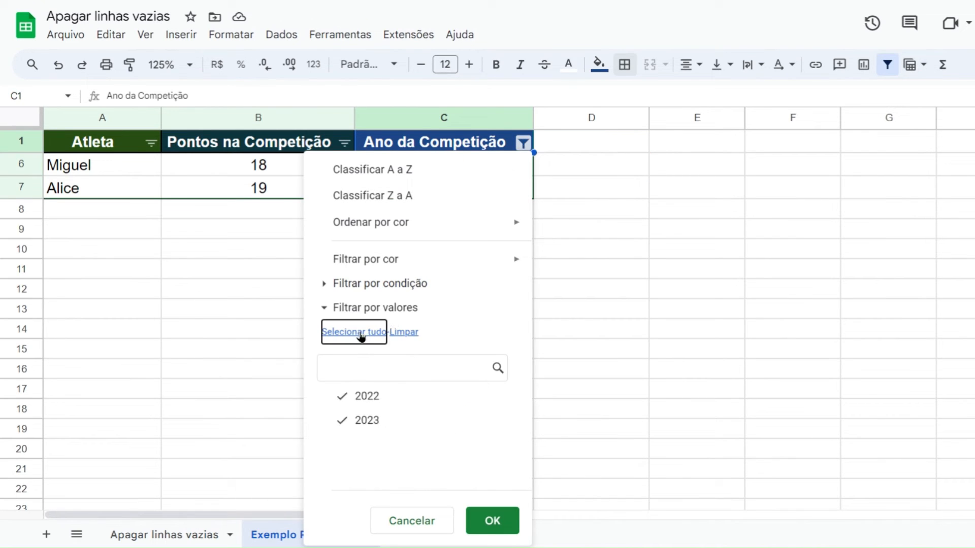
click(492, 521)
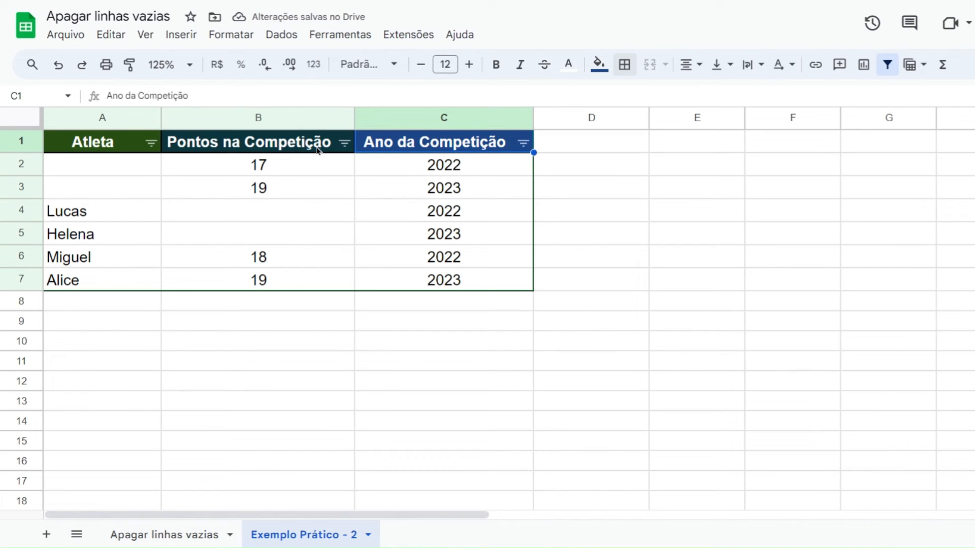
click(215, 346)
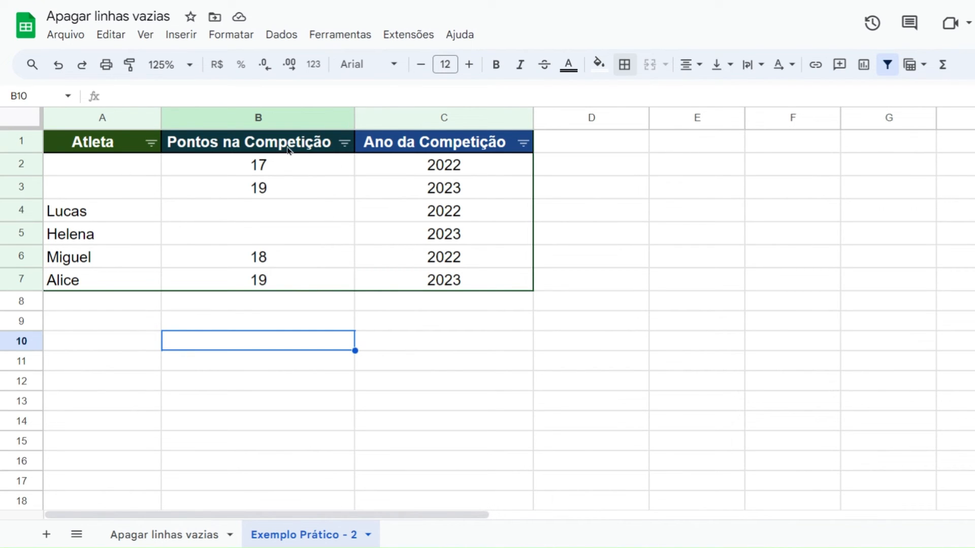
Filter the Pontos na Competição column by values so that only (Espaços em branco) is selected
click(344, 143)
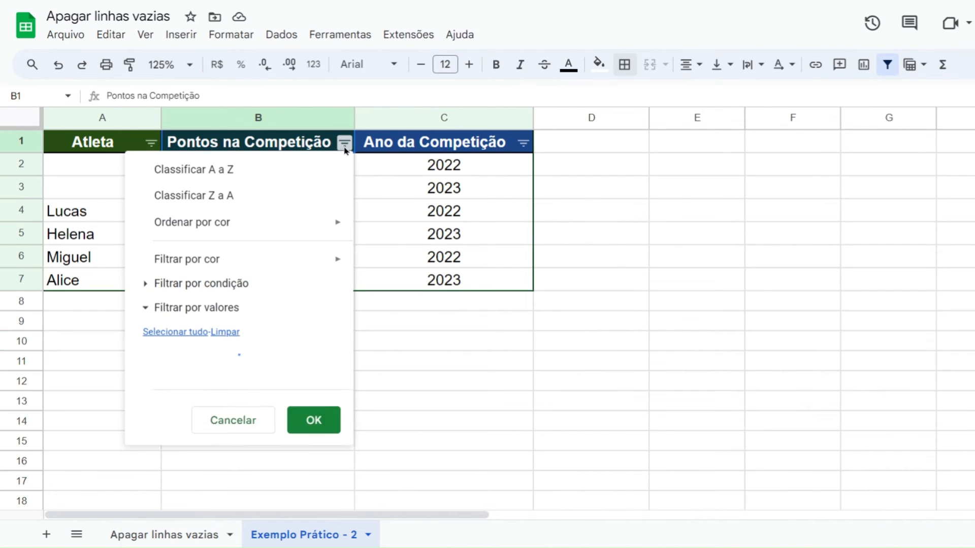
click(227, 335)
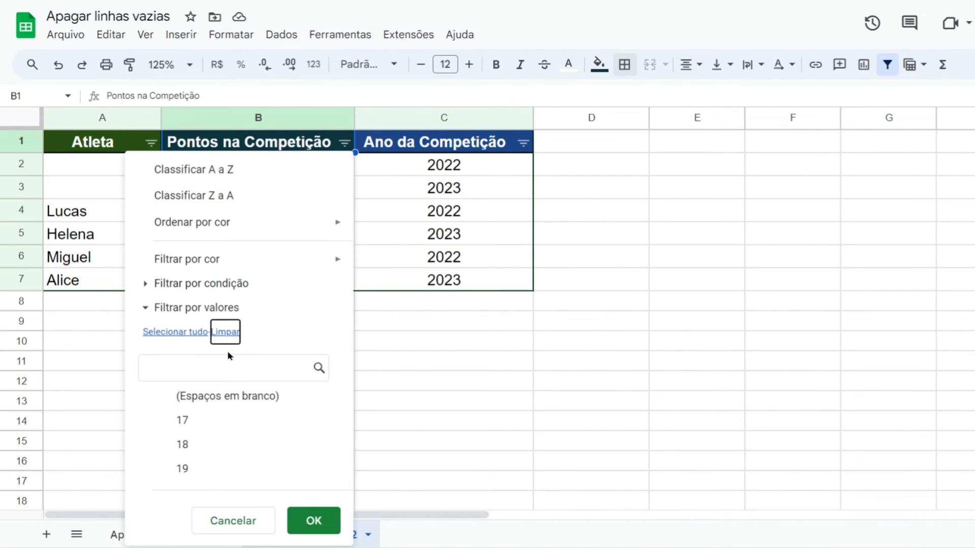
click(235, 397)
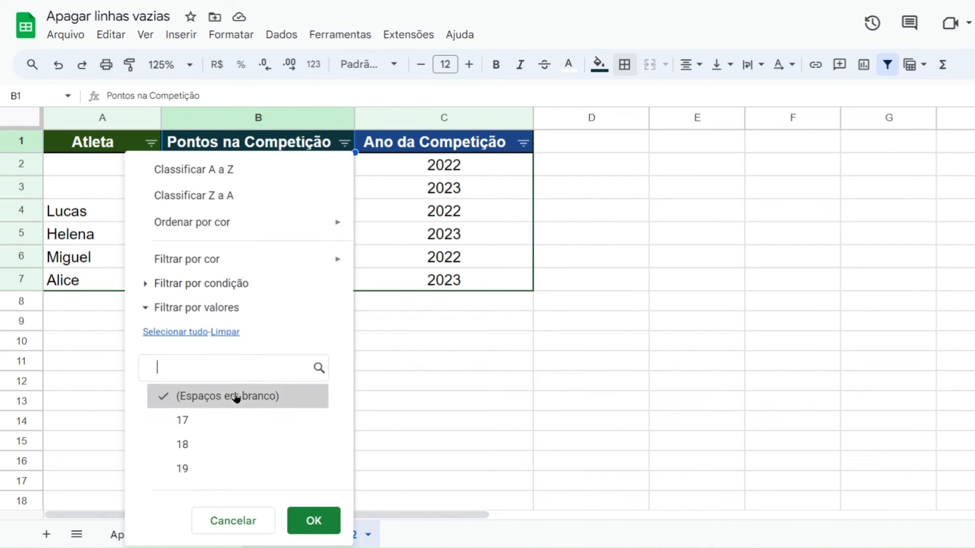
click(313, 521)
Fill the blank Pontos na Competição cells with 16 in B4 and 18 in B5
click(195, 174)
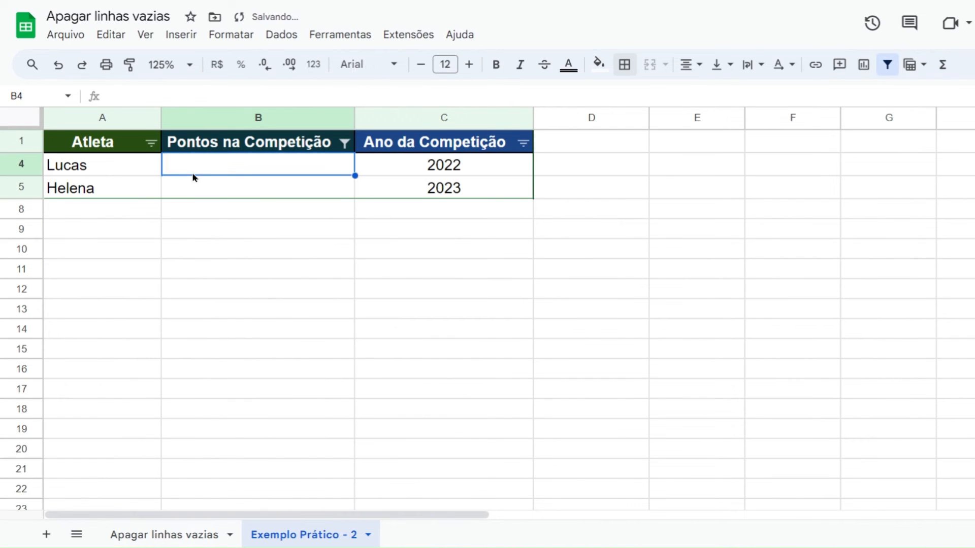
click(216, 192)
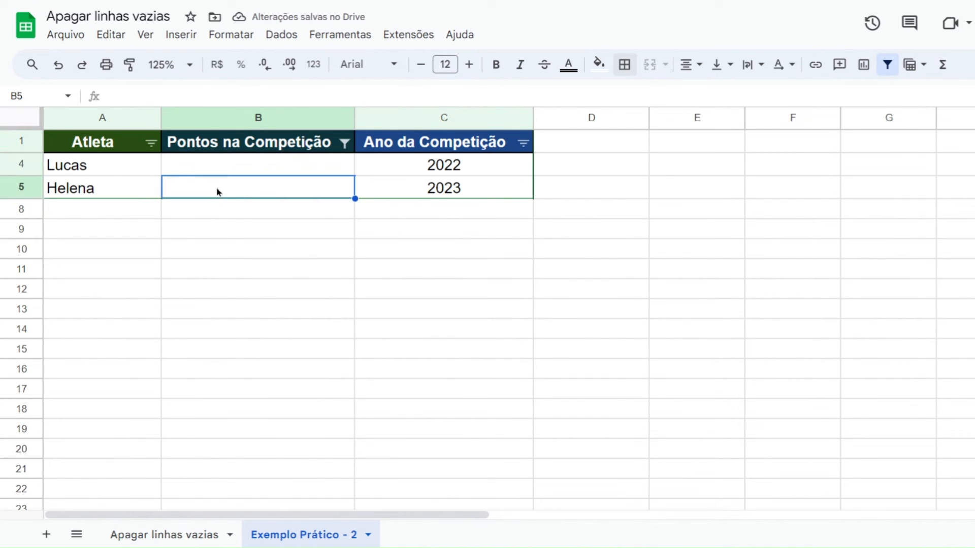
click(228, 163)
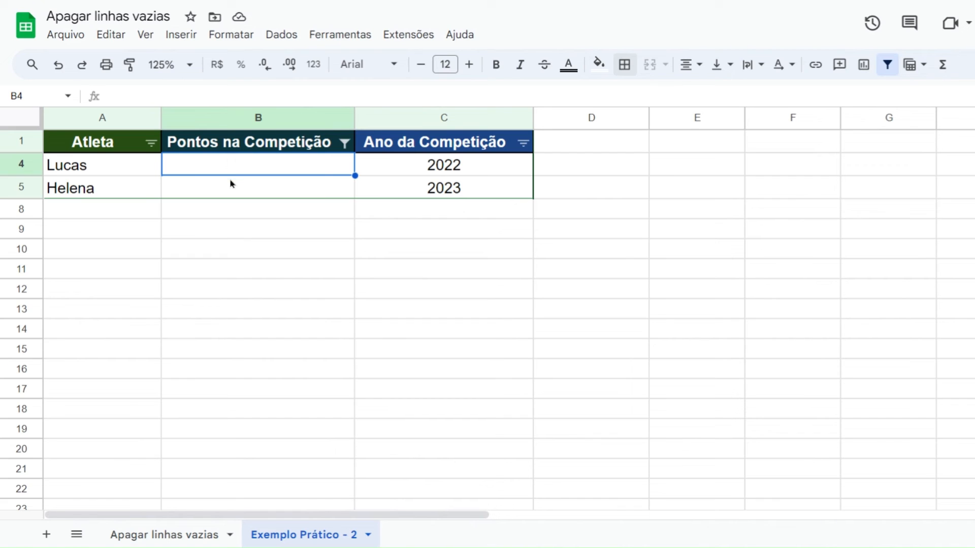
text(16)
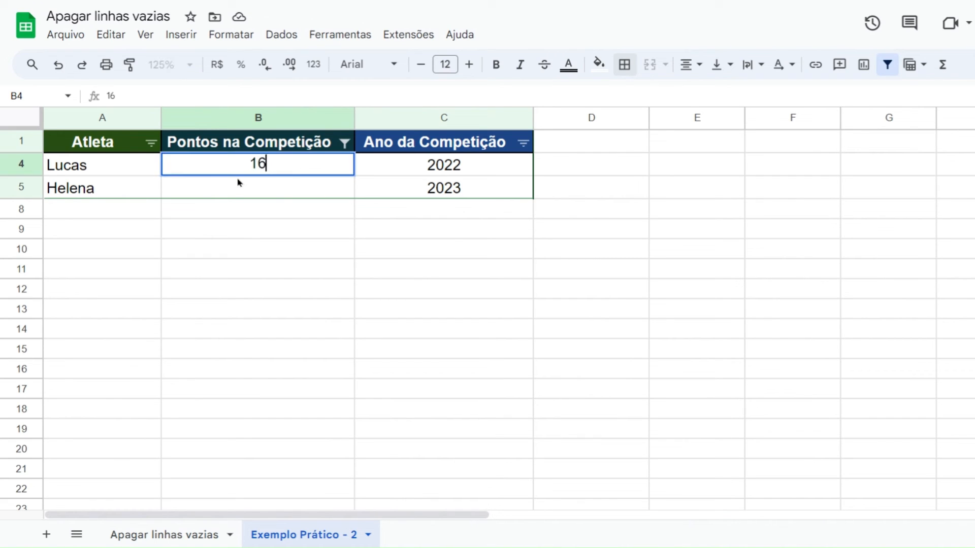
key(Return)
text(18)
key(Return)
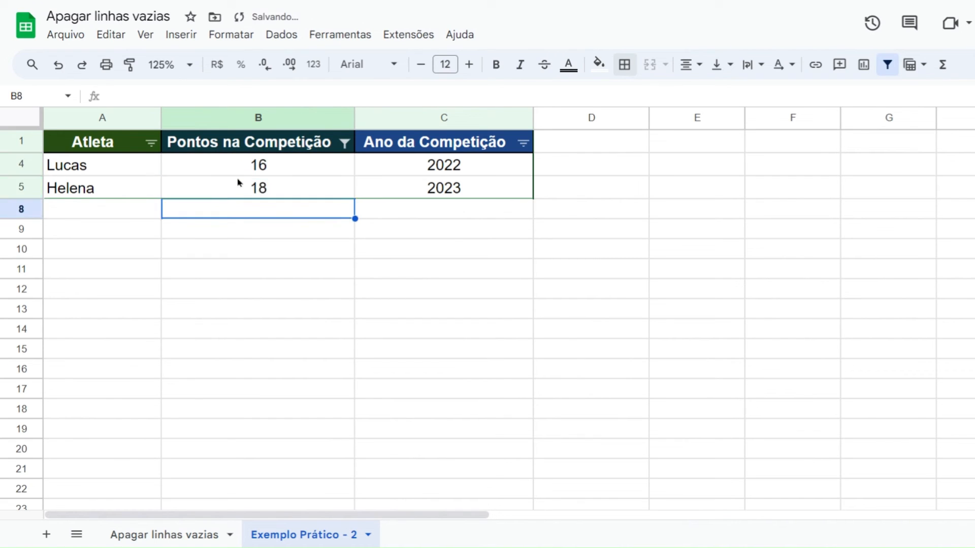
Reset the Pontos na Competição column's value filter to include all values
click(344, 143)
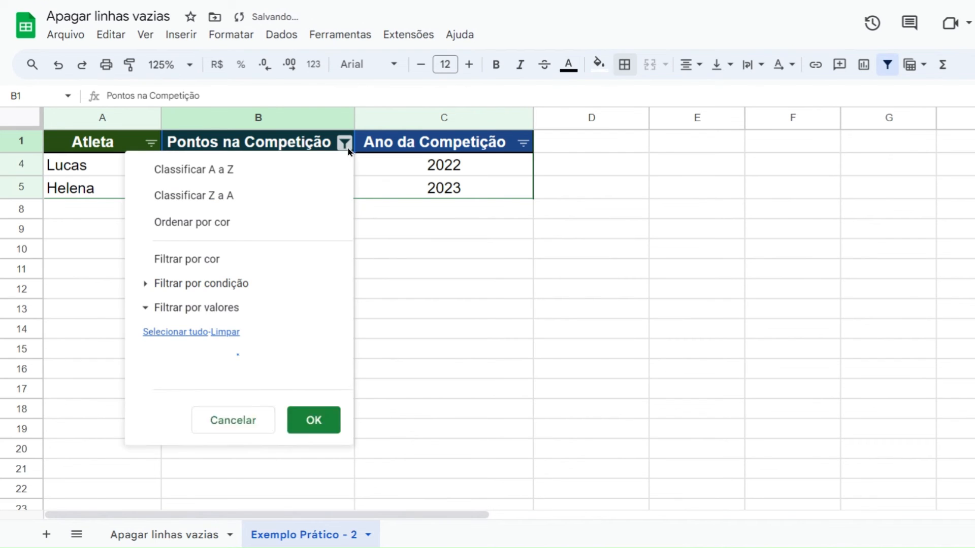
click(164, 332)
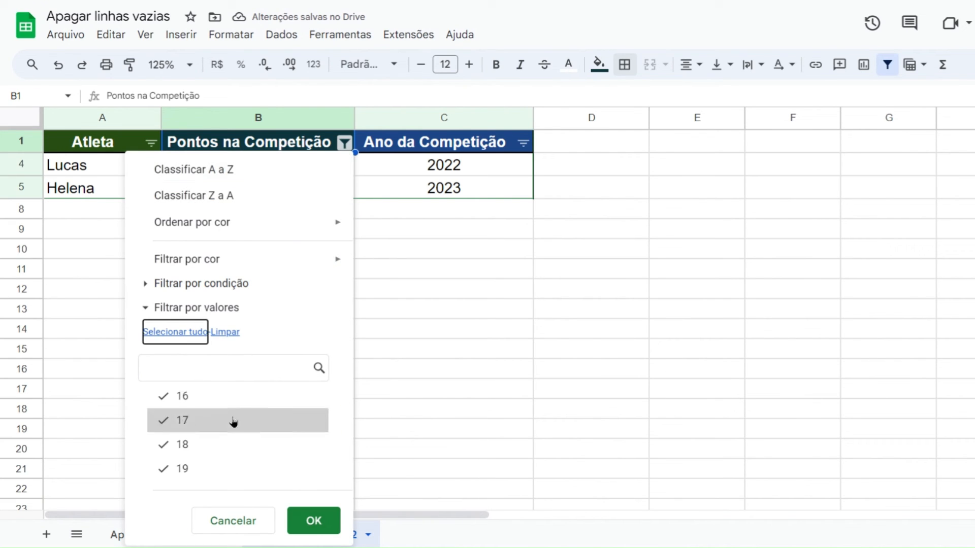
click(313, 520)
click(115, 318)
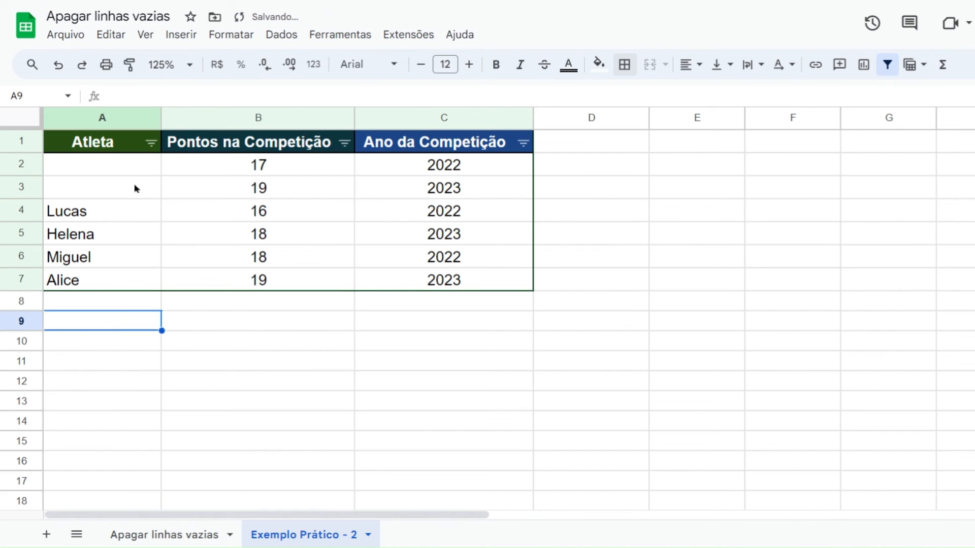
On the Exemplo Prático - 2 sheet, filter the Atleta column by values to select only (Espaços em branco)
click(152, 144)
click(246, 332)
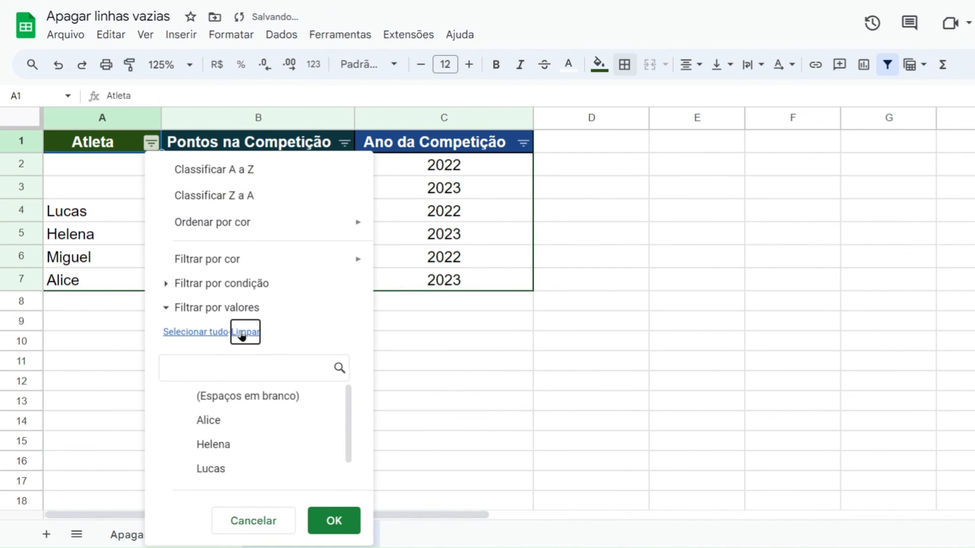
click(250, 397)
click(335, 523)
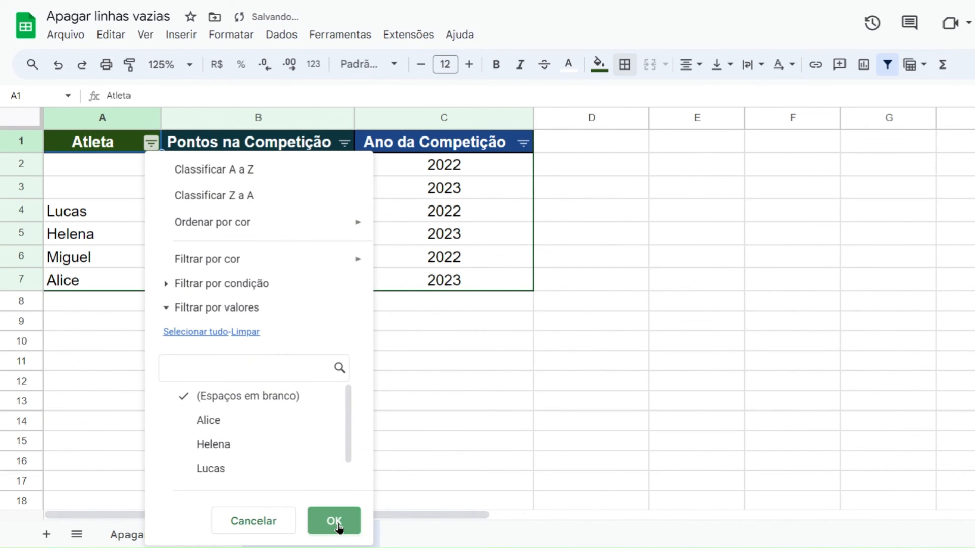
Fill the blank Atleta cells A2 and A3 with the athletes' first names
click(81, 174)
text(Arthur)
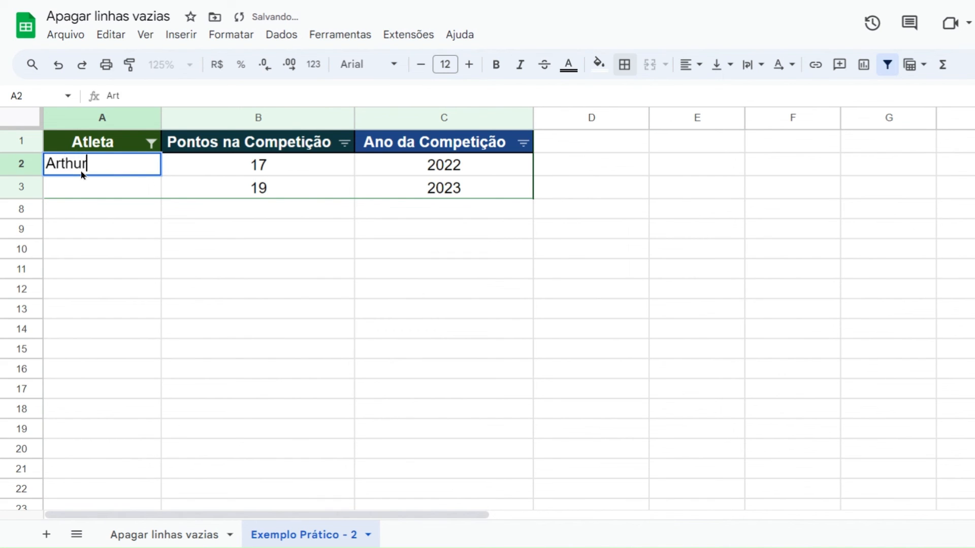
key(Return)
text(Helena)
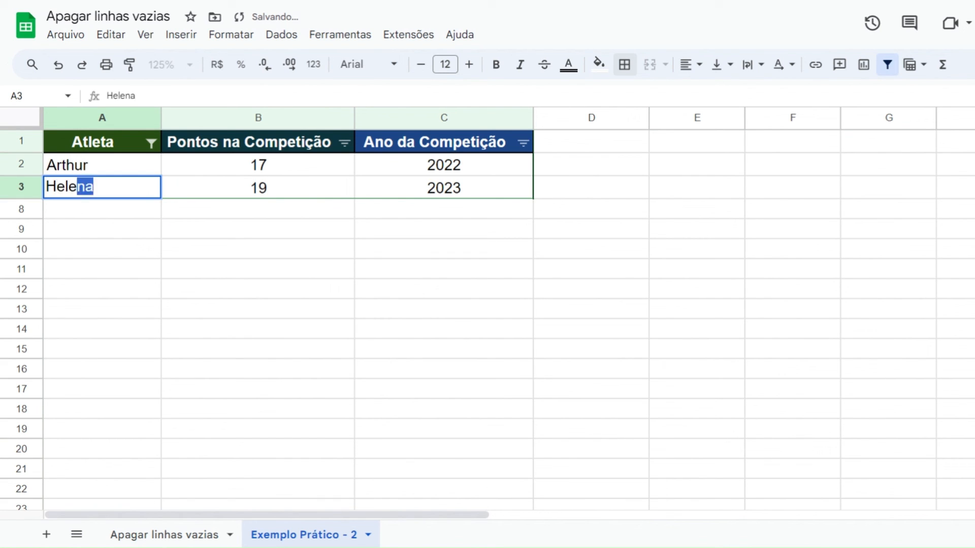
key(Return)
Reset the Atleta column's value filter to include all athletes in the table
click(151, 143)
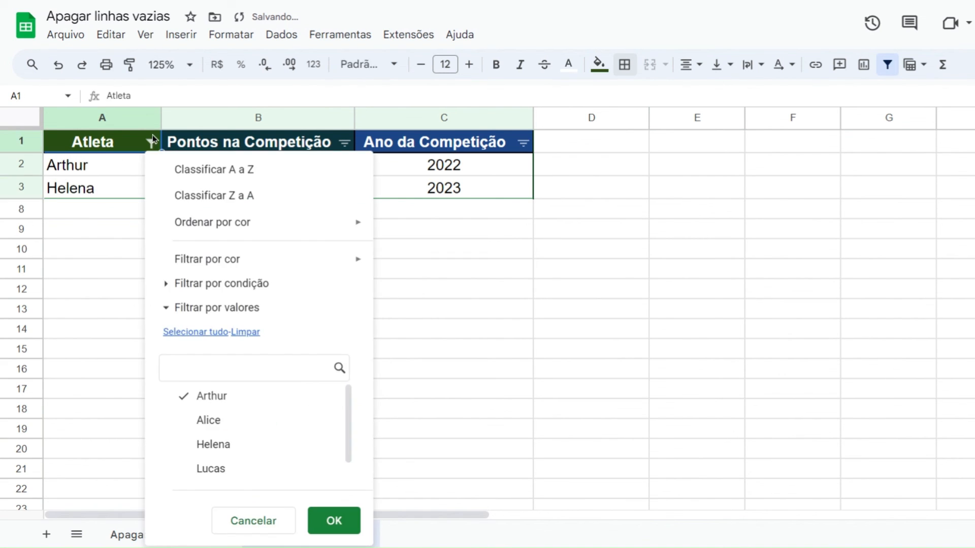
click(198, 331)
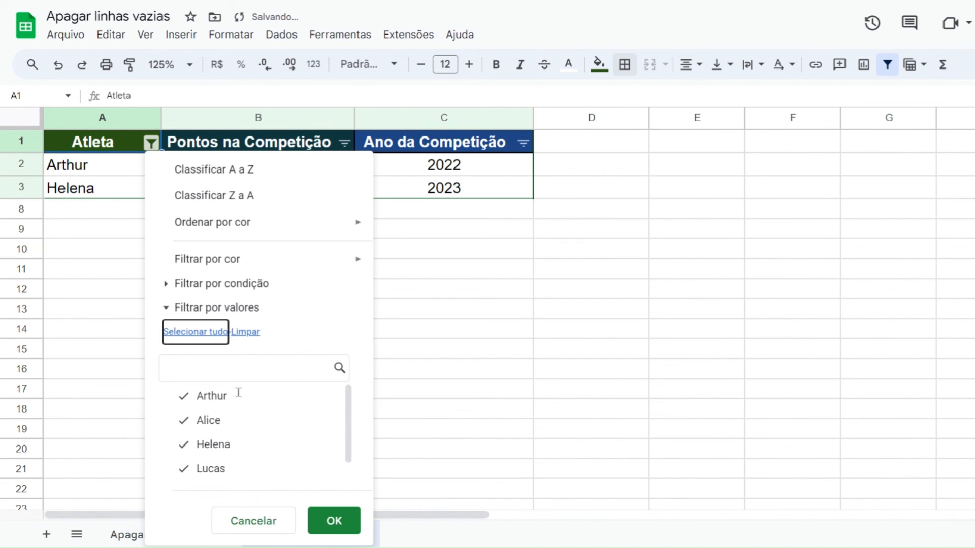
click(326, 522)
click(582, 236)
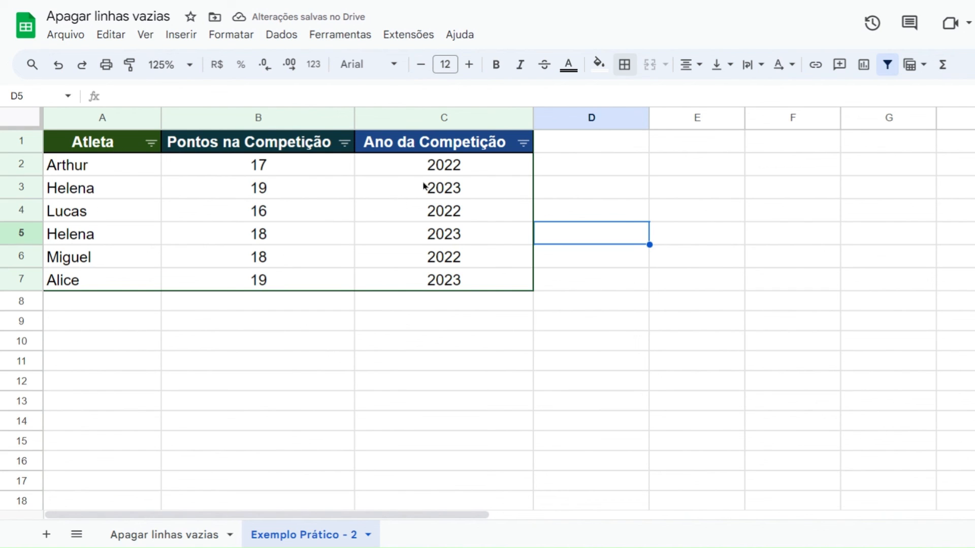
click(549, 149)
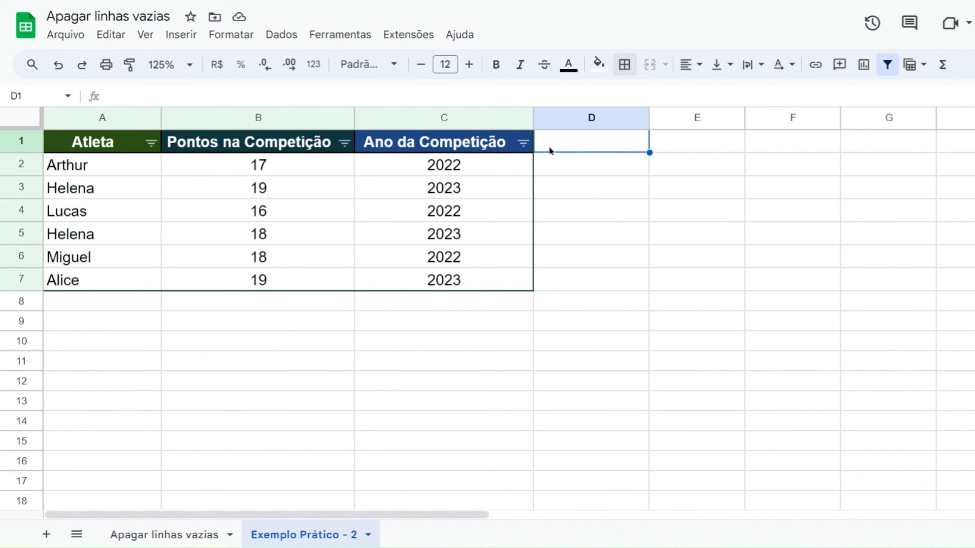